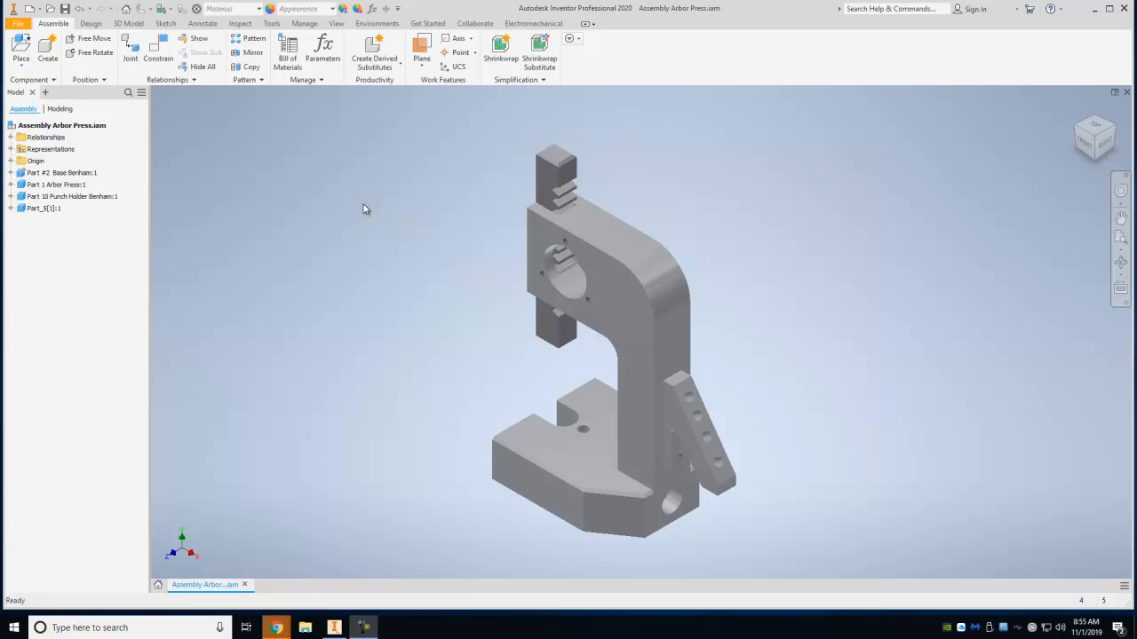
- Start exporting the arbor press assembly to a CAD format, with STL as the file type
click(17, 25)
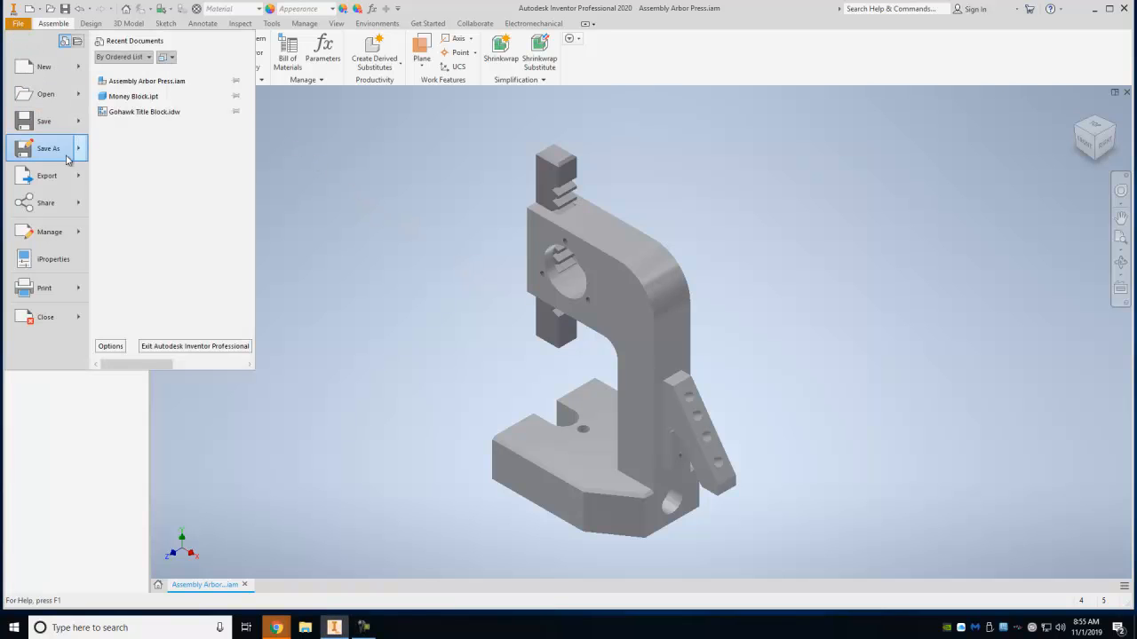
mouse_move(60, 176)
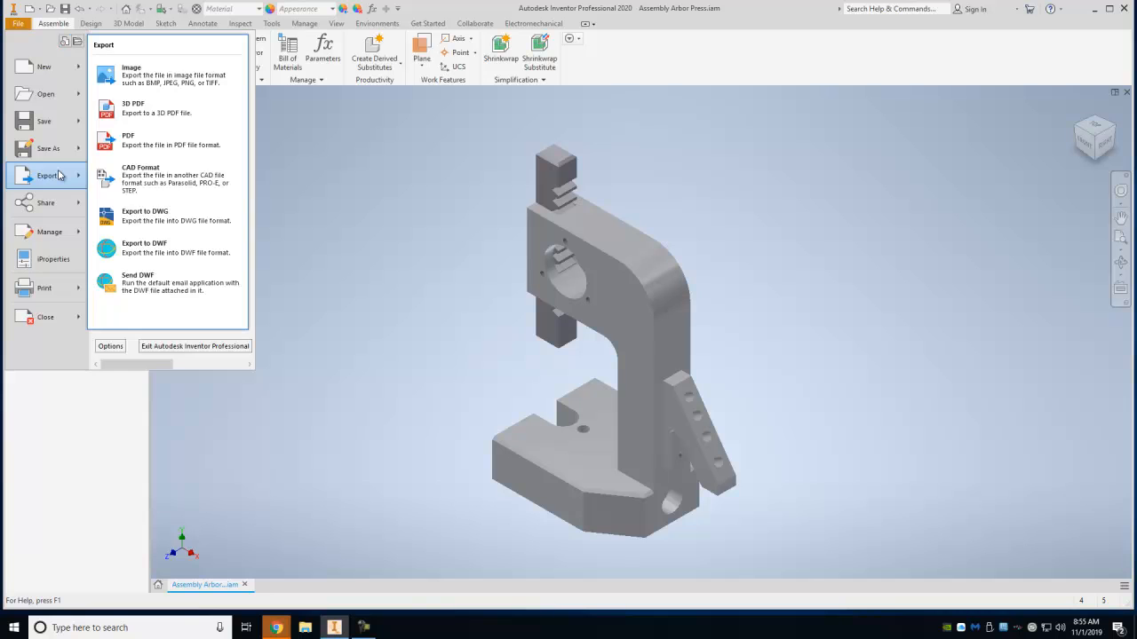
click(127, 179)
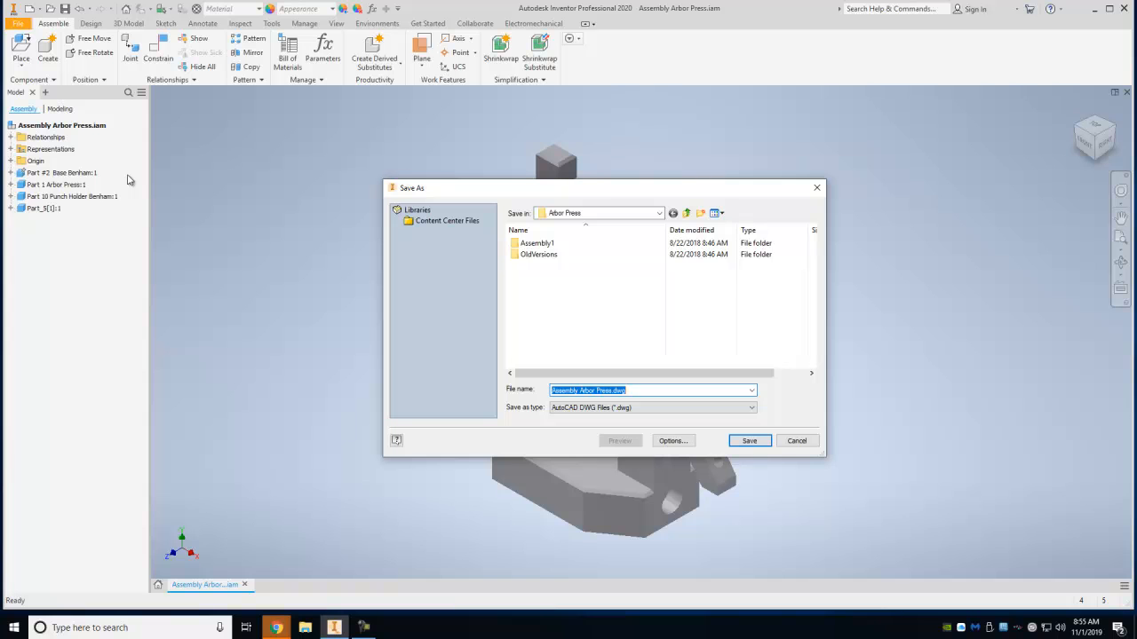
click(645, 407)
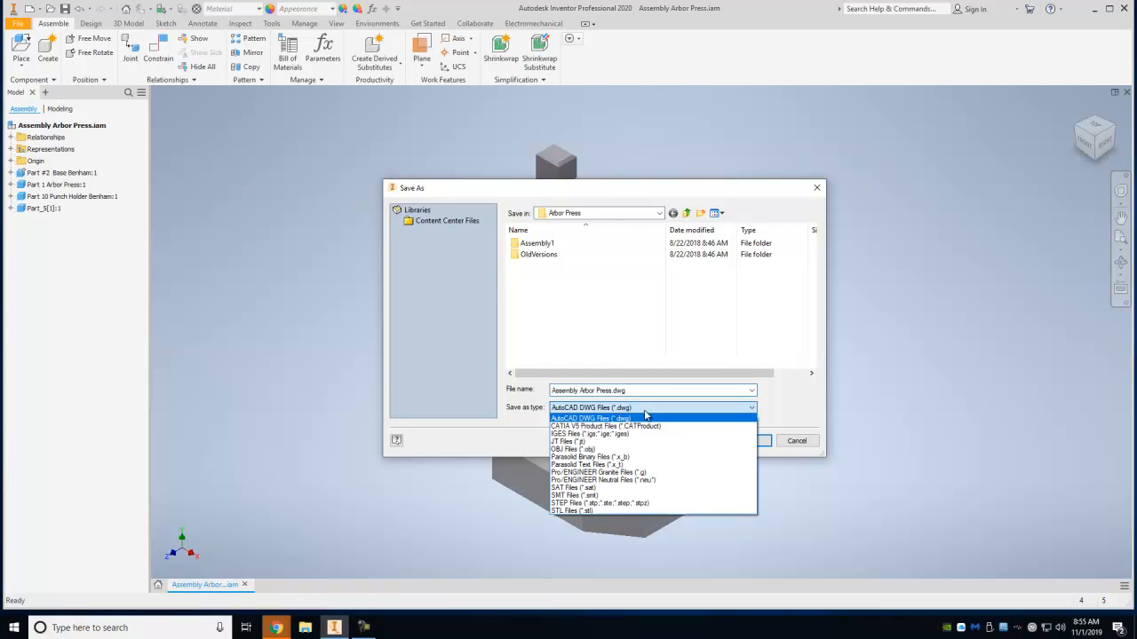
click(594, 512)
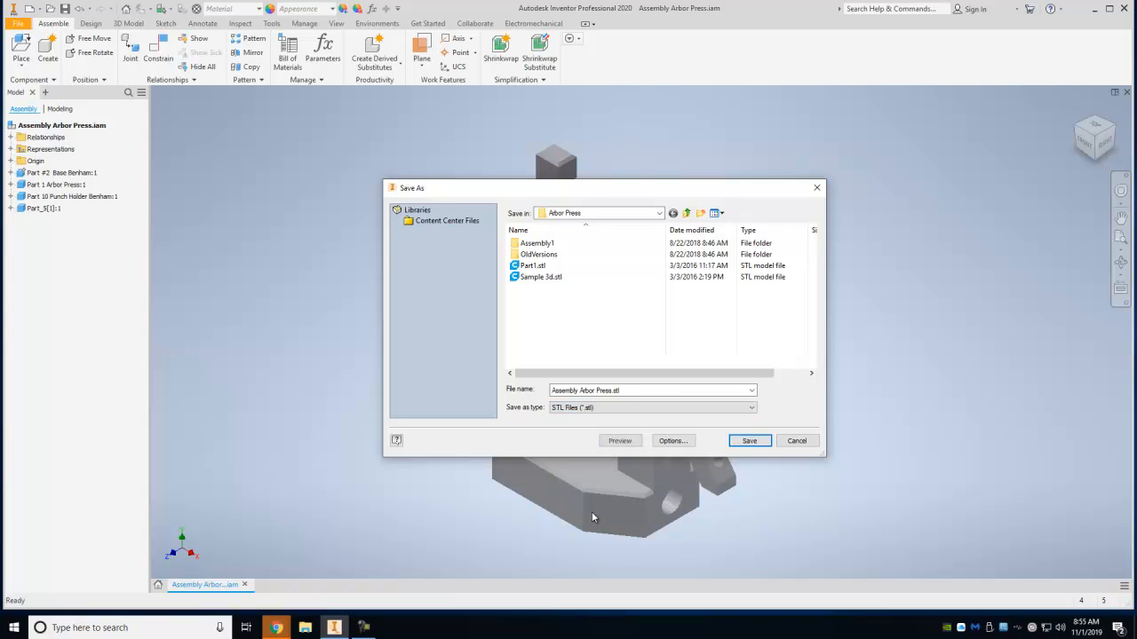
- Set the STL options to millimeter units and High resolution, and save the export as Assembly Arbor Press.stl in the Arbor Press folder
click(667, 442)
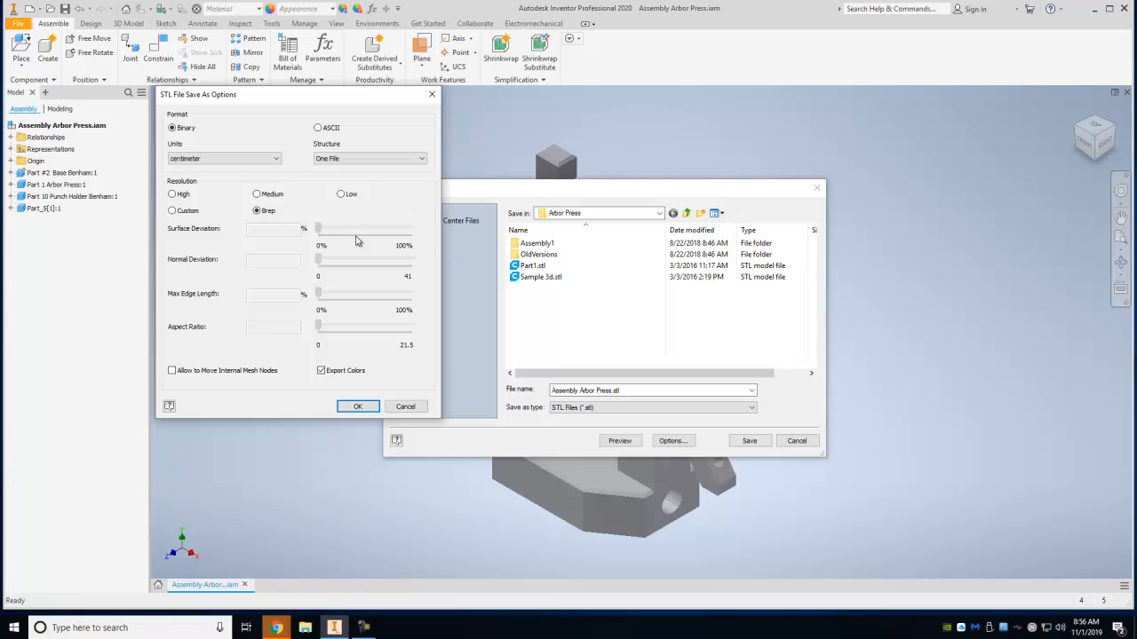
click(231, 166)
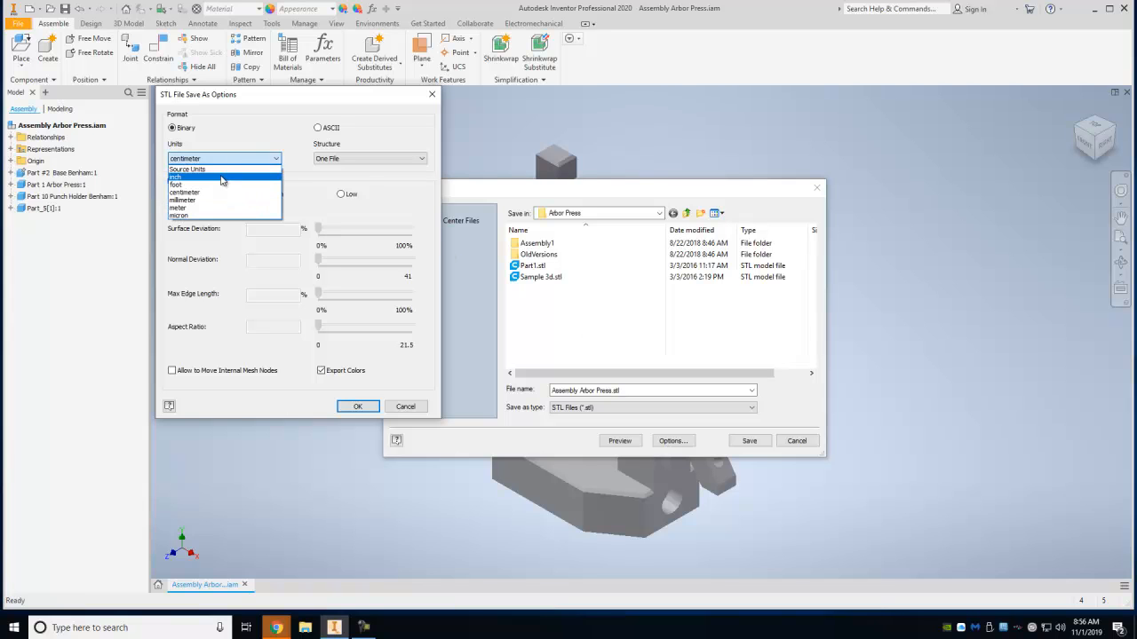
click(209, 205)
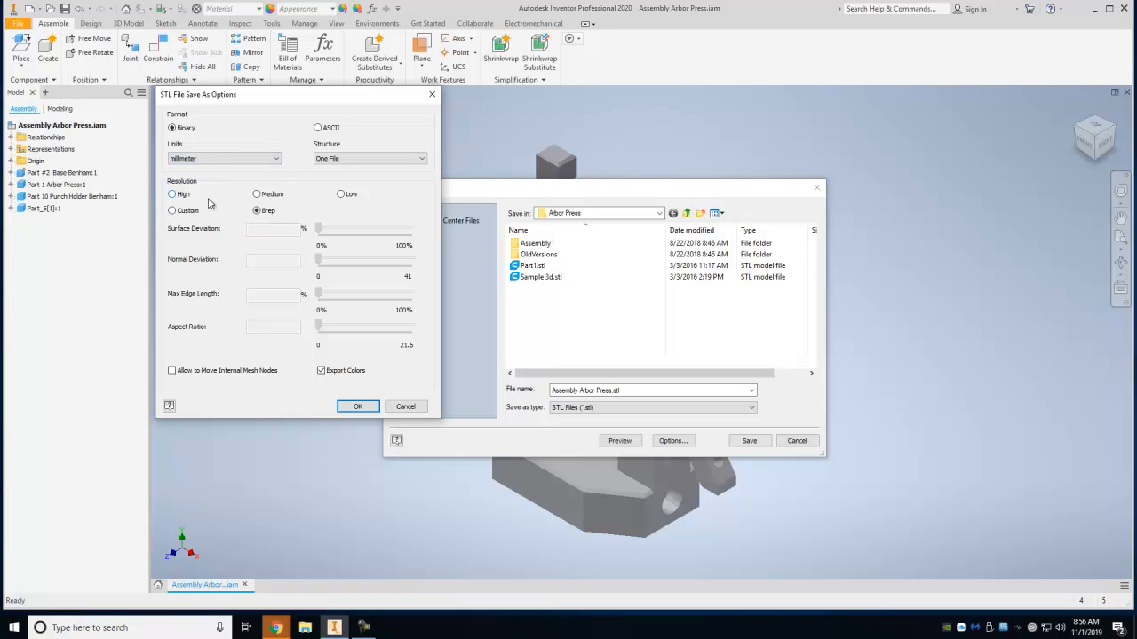
click(174, 196)
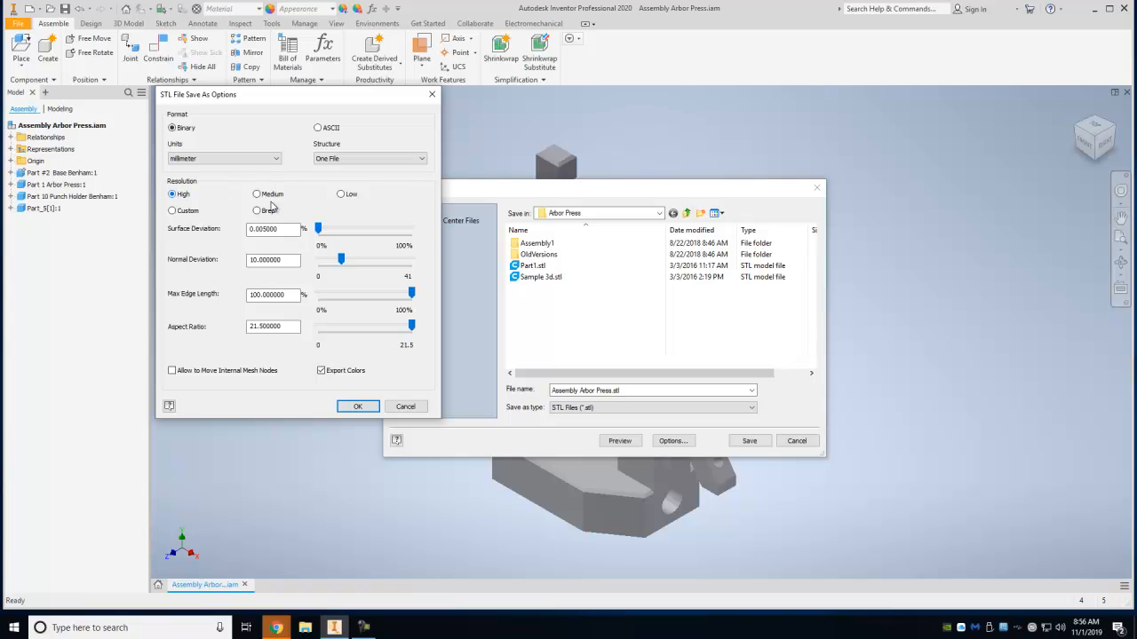
click(257, 211)
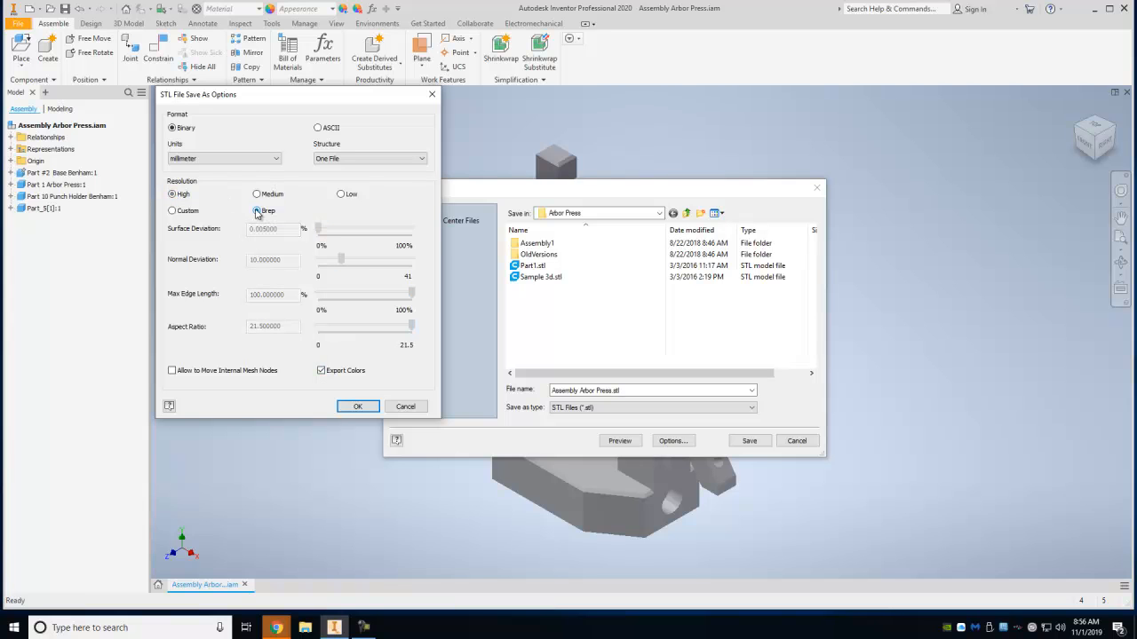
click(173, 195)
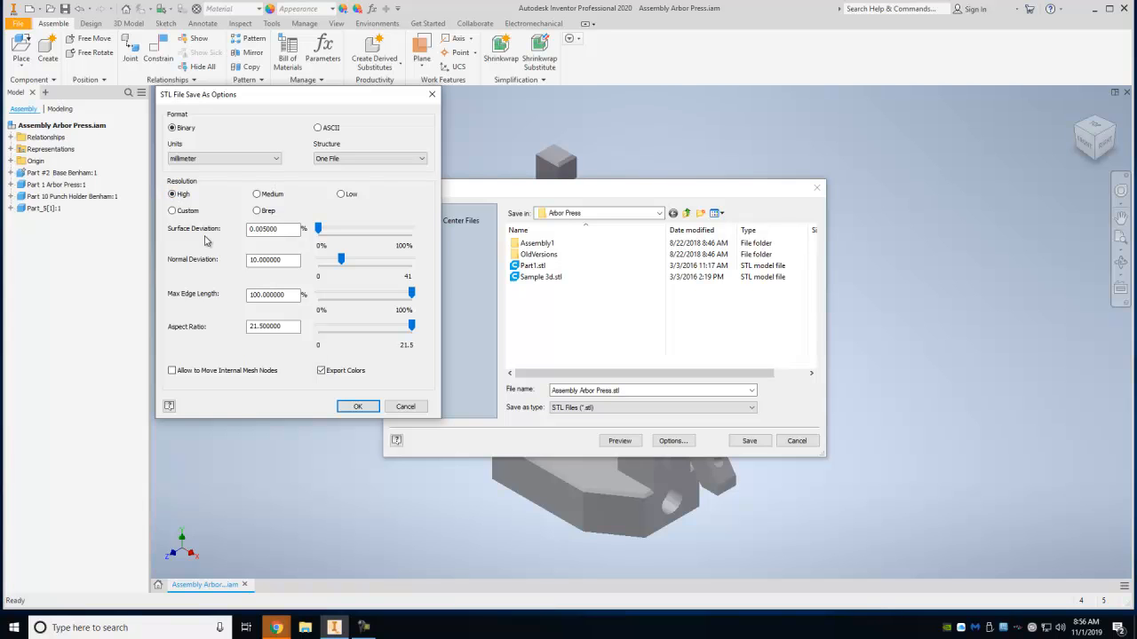
click(357, 407)
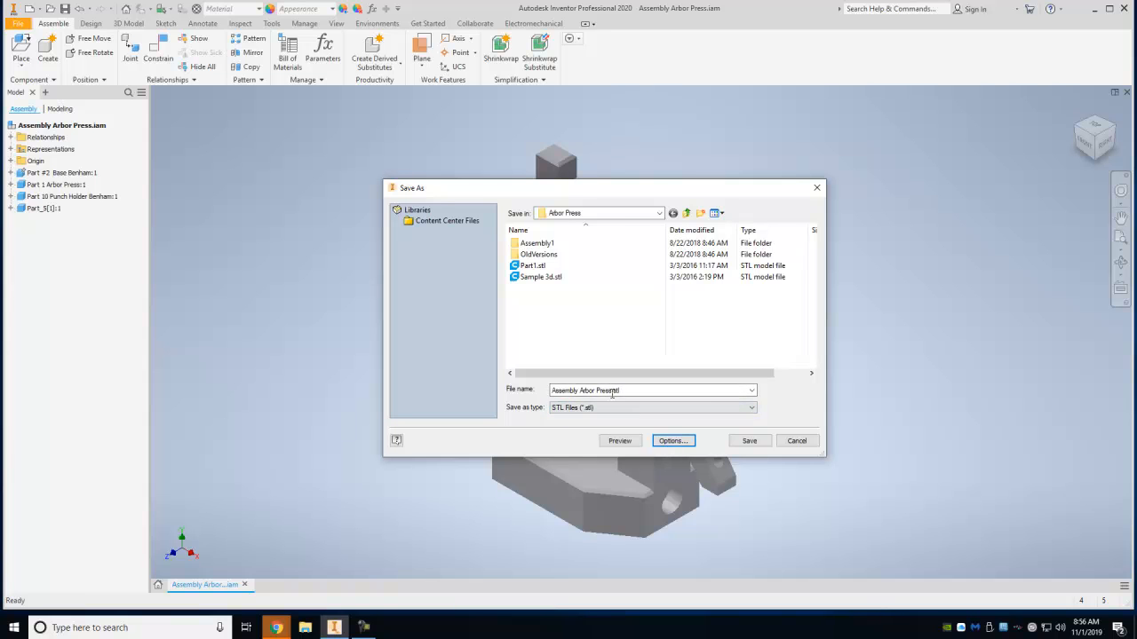
click(749, 440)
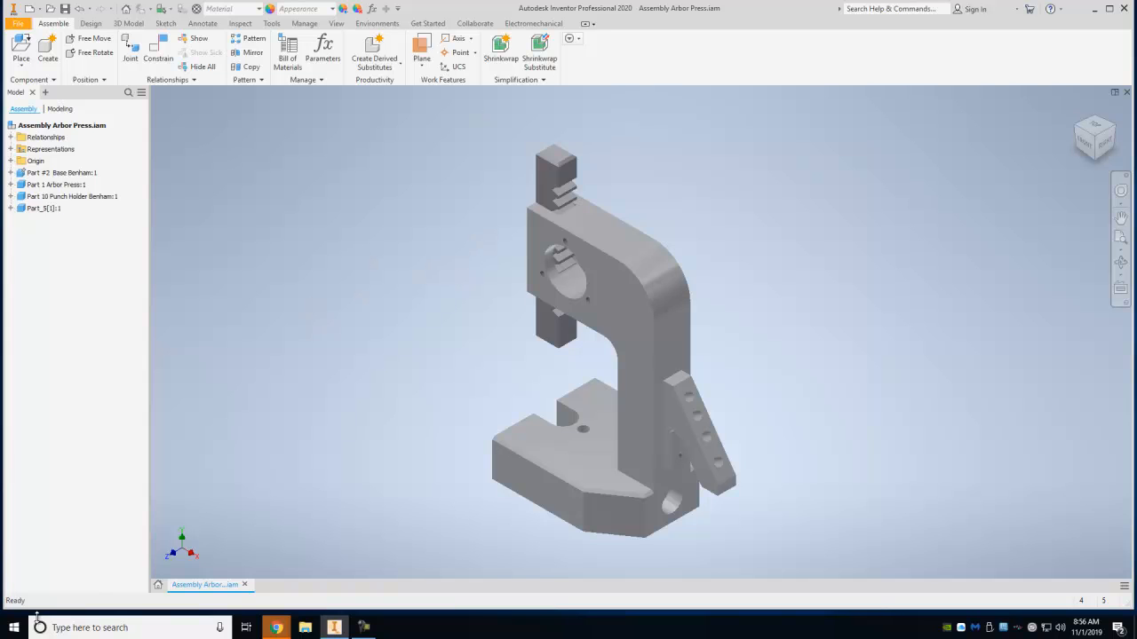
- Launch Ultimaker Cura 3.4.1 and dismiss its update notice
click(14, 628)
scroll(89, 529, down, 15)
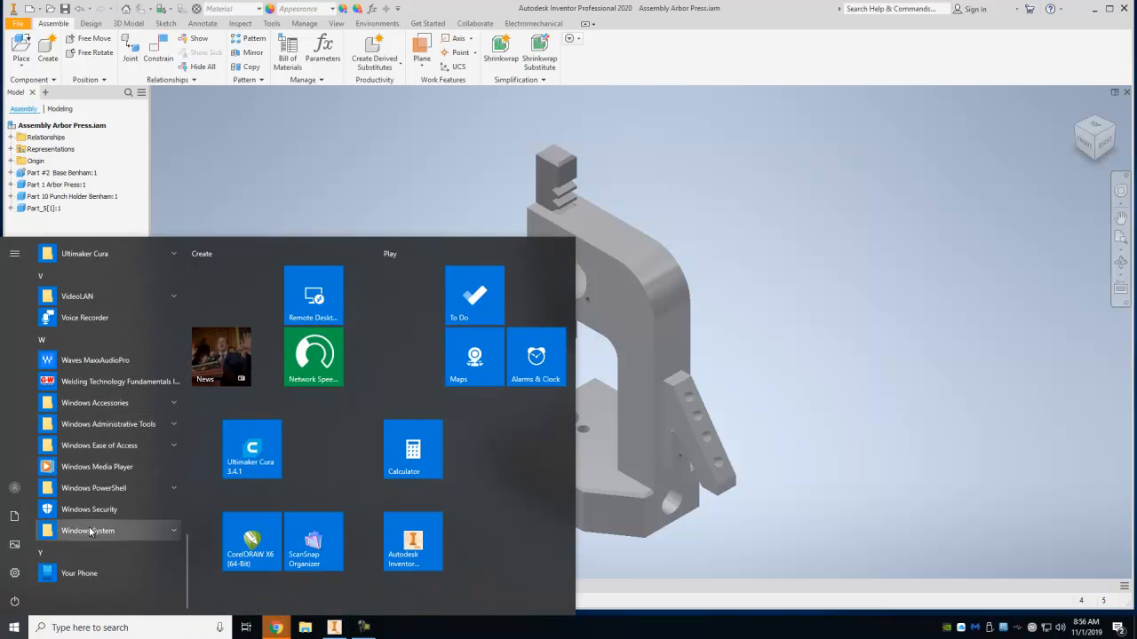
scroll(92, 530, up, 3)
click(99, 428)
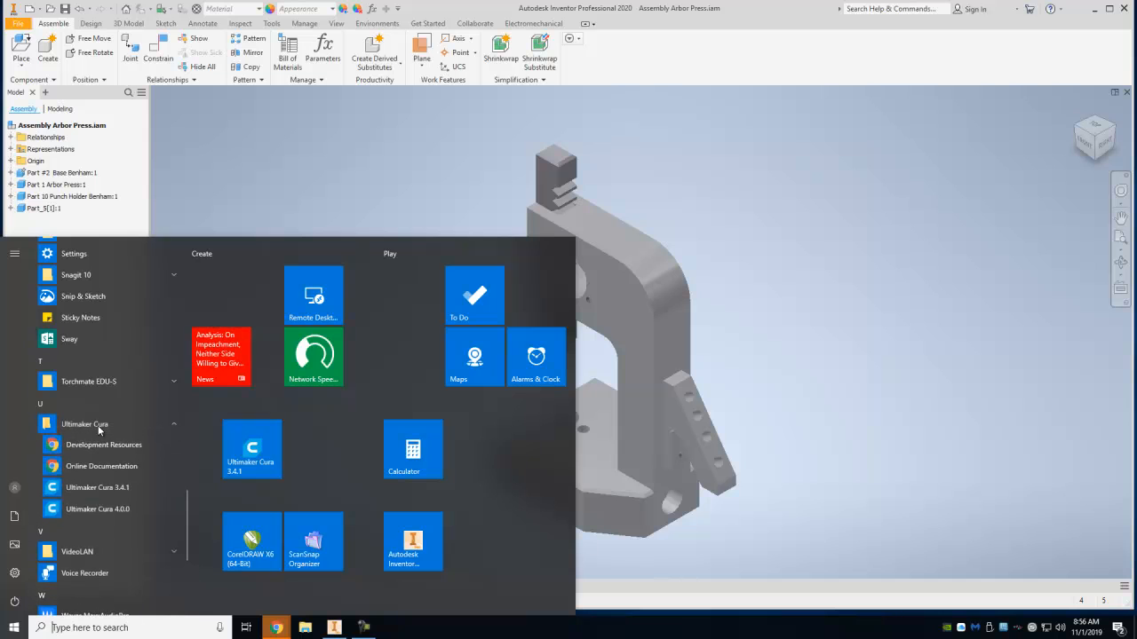
click(98, 489)
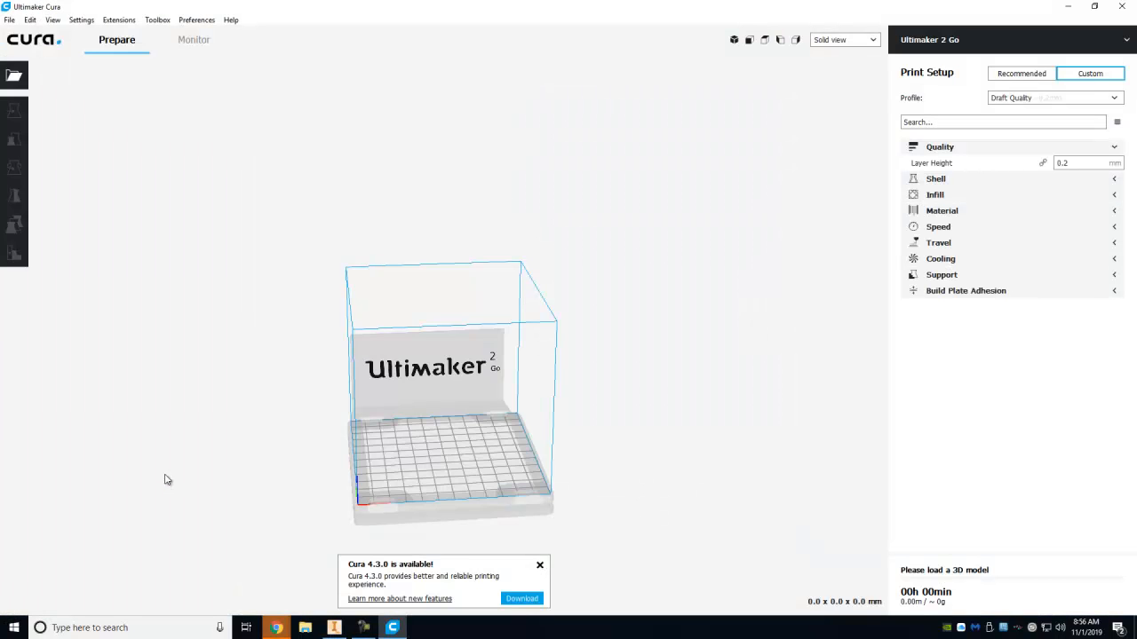
click(539, 566)
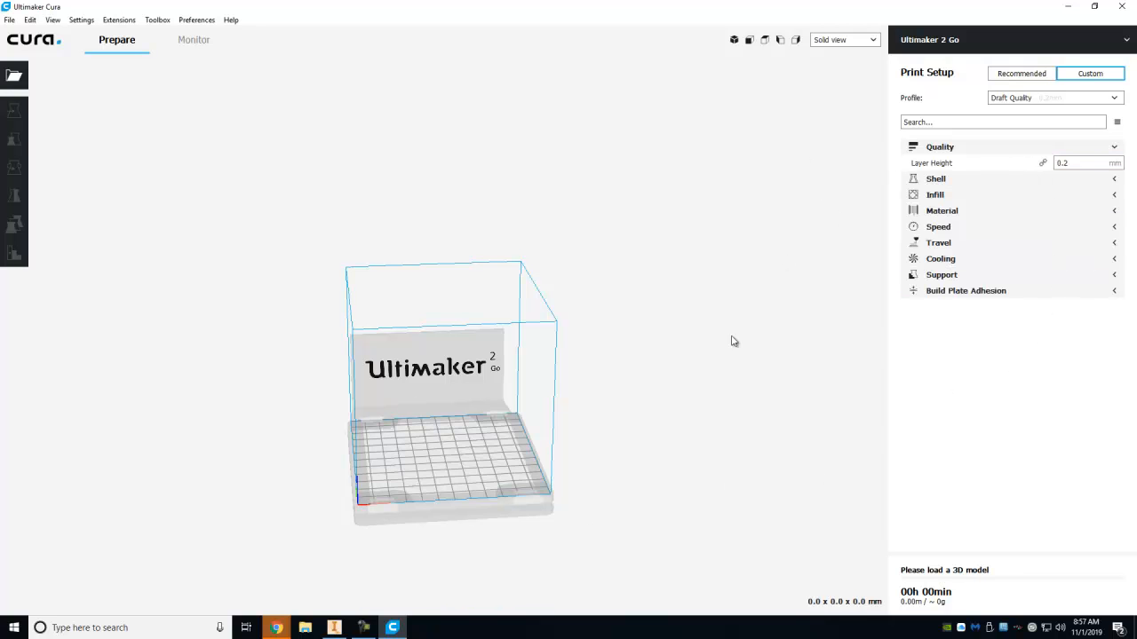
middle_drag(489, 389, 493, 347)
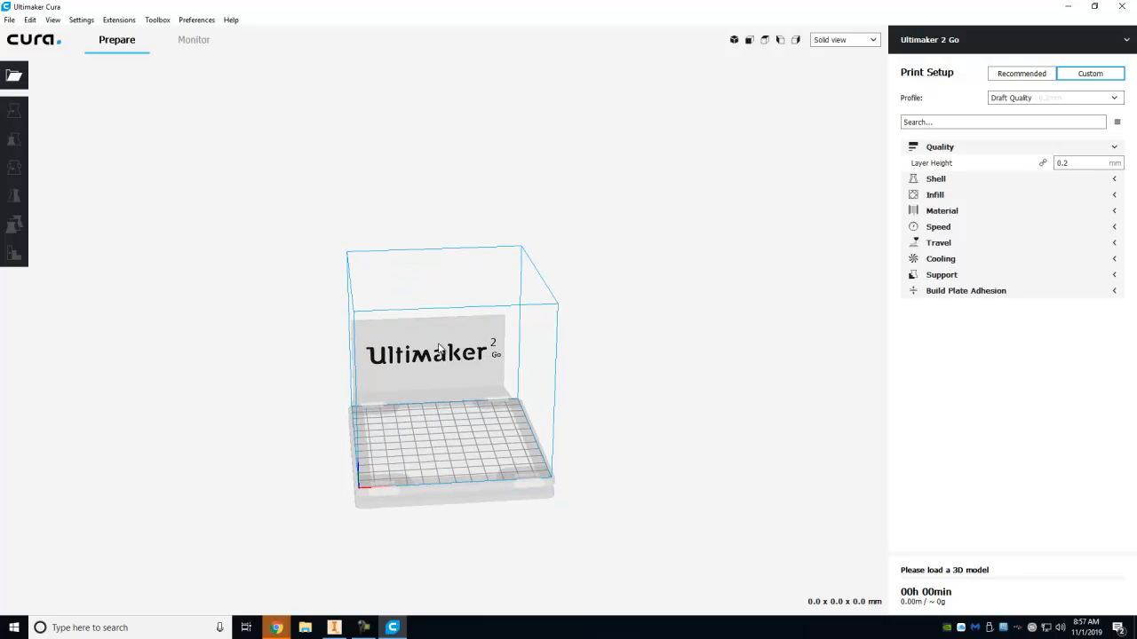
scroll(486, 376, up, 1)
mouse_move(498, 369)
right_down()
mouse_move(516, 358)
mouse_move(492, 380)
right_up()
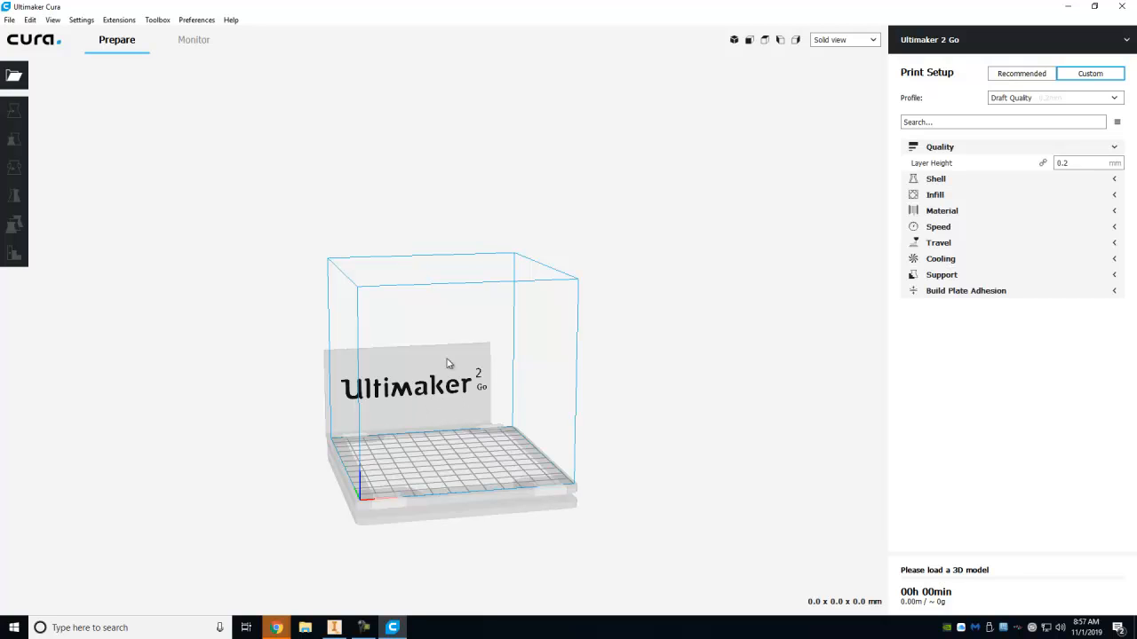
- Load Assembly Arbor Press.stl from the Documents > Inventor > Arbor Press folder onto the build plate
click(10, 21)
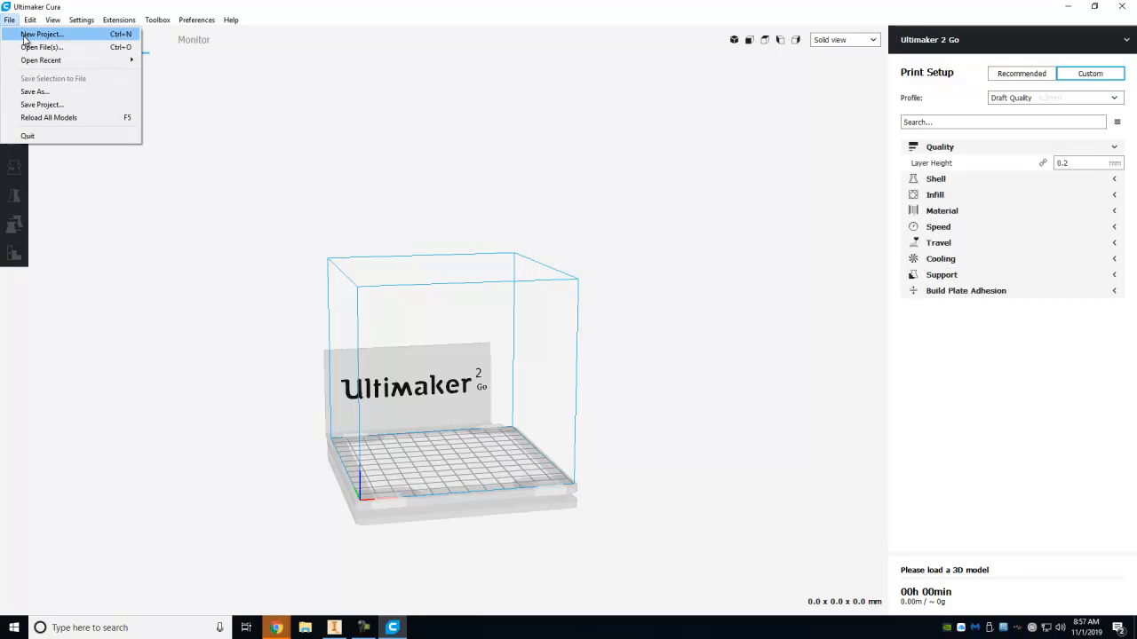
click(29, 47)
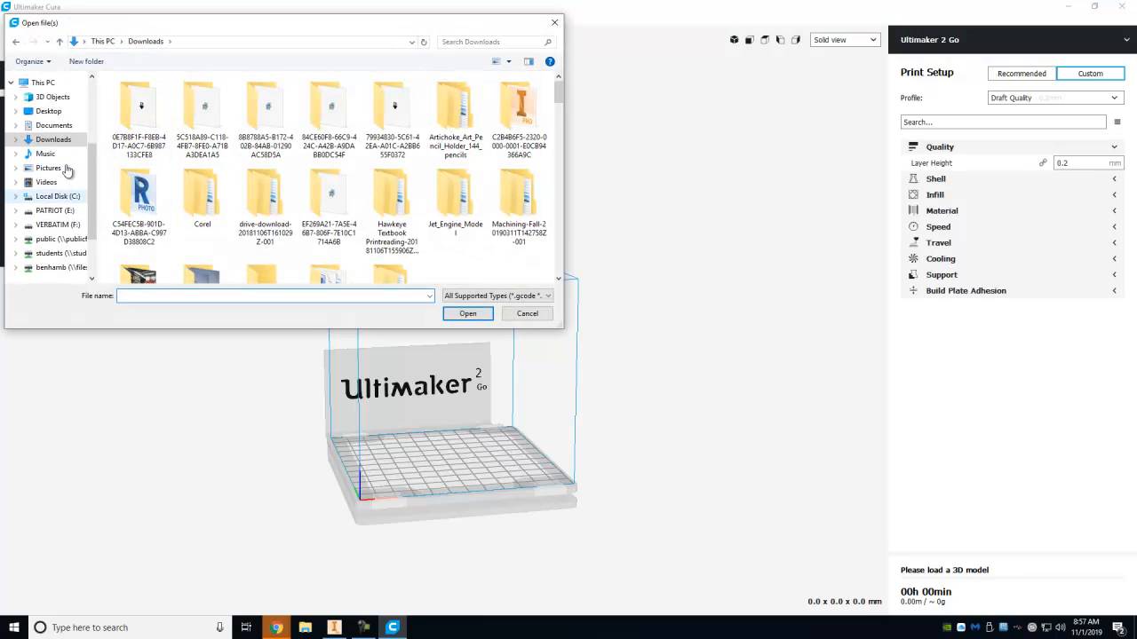
click(55, 114)
click(54, 125)
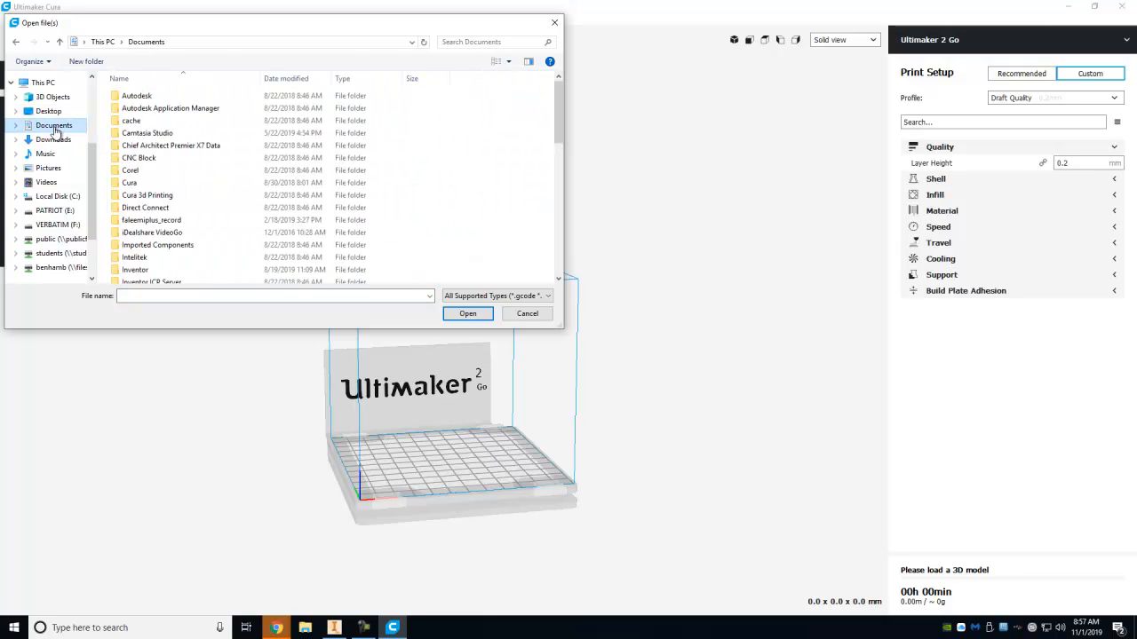
scroll(54, 173, down, 1)
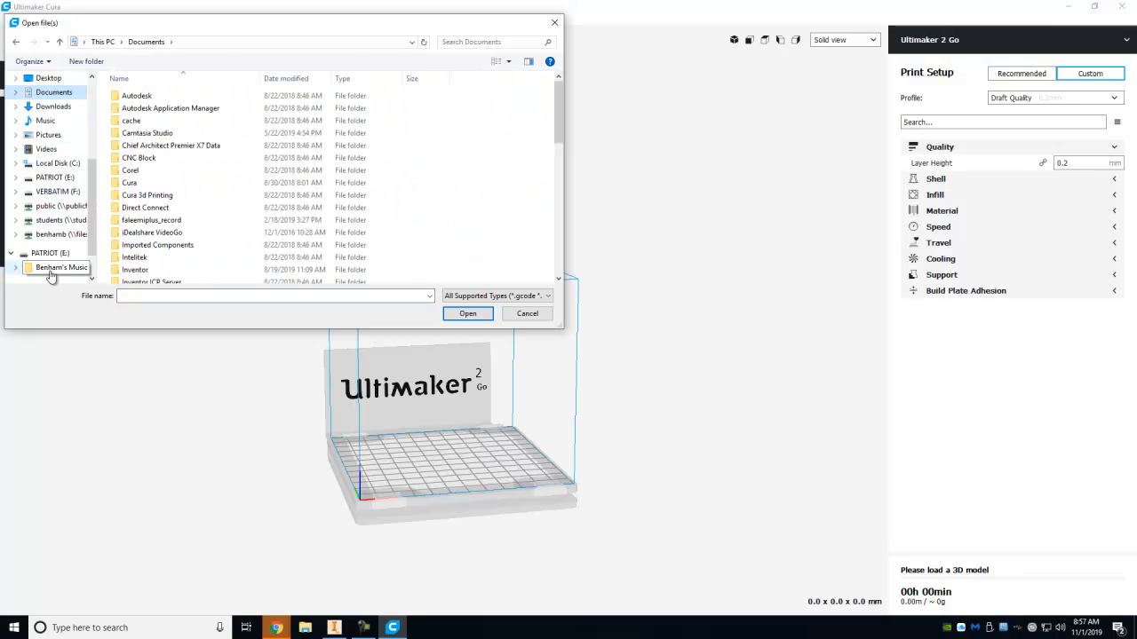
click(54, 233)
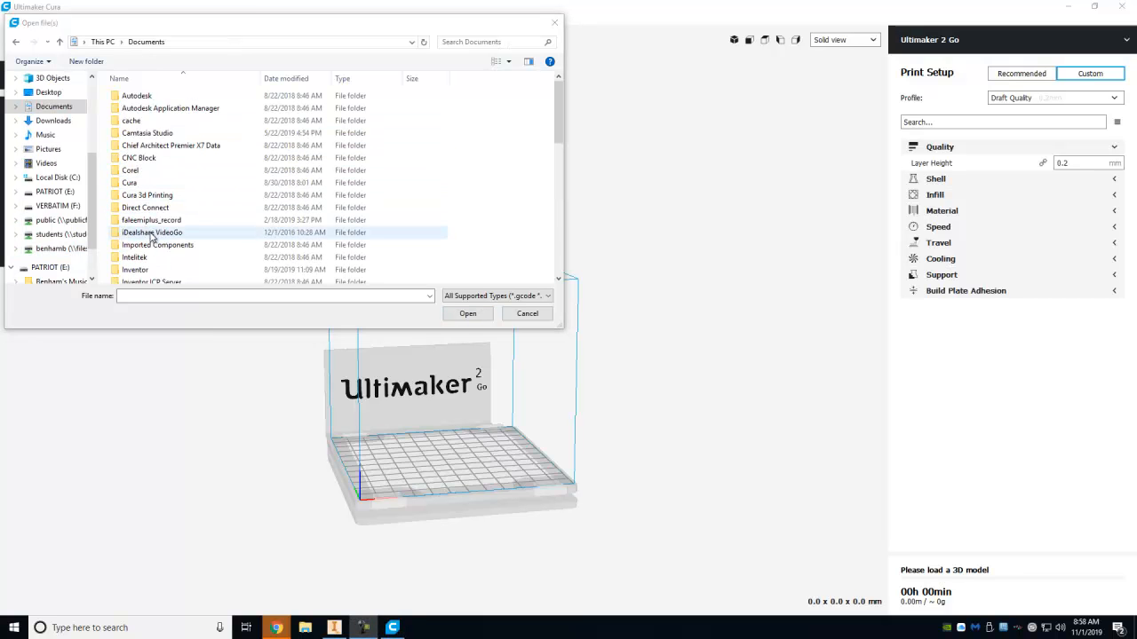
double_click(143, 270)
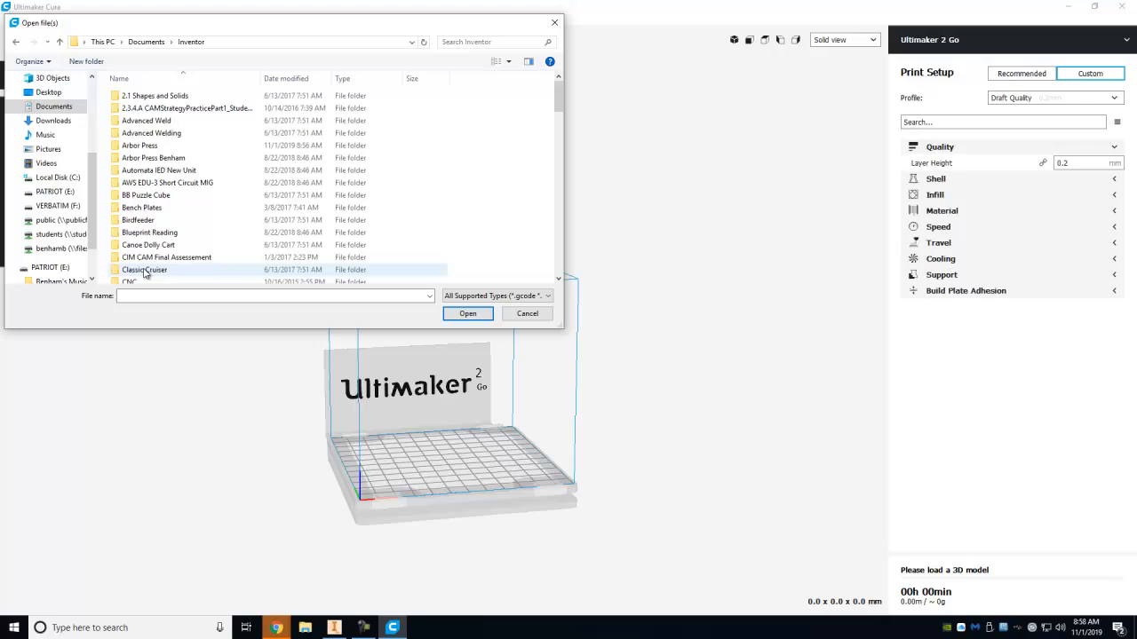
double_click(148, 146)
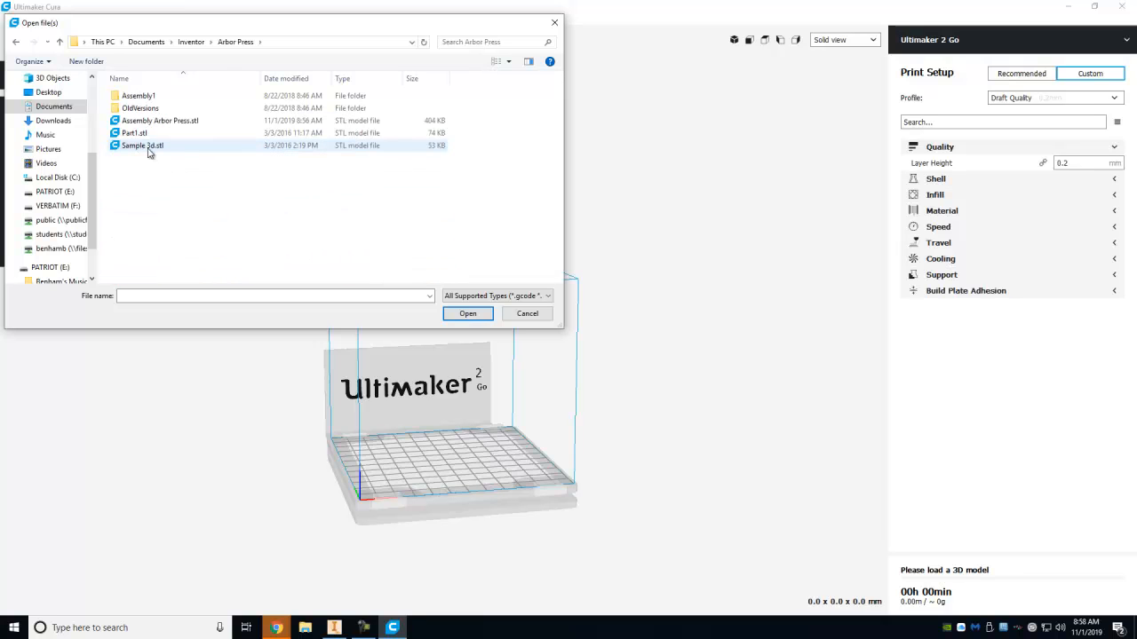
click(151, 122)
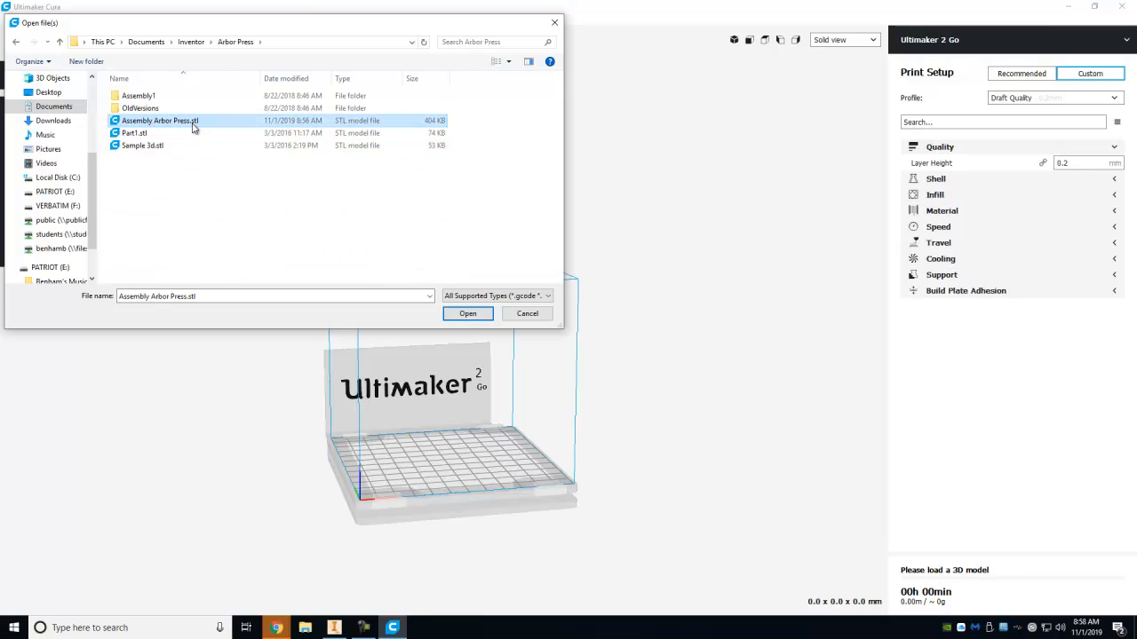
click(467, 315)
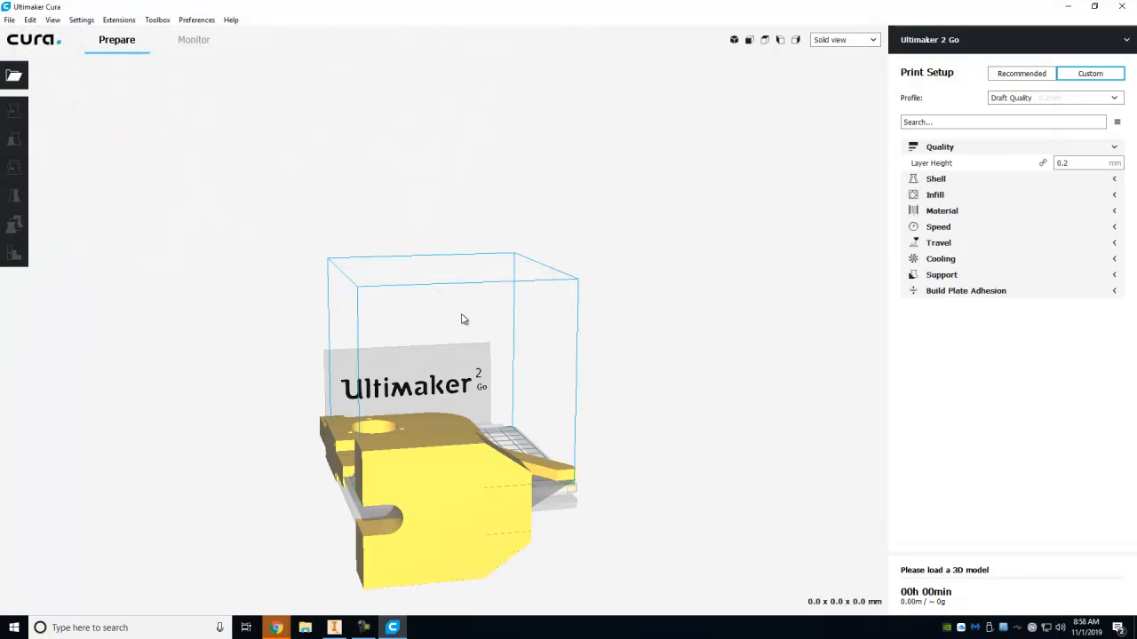
- Select the oversized arbor press model and scale it down freehand to about 21 % with uniform scaling
right_drag(471, 475, 441, 451)
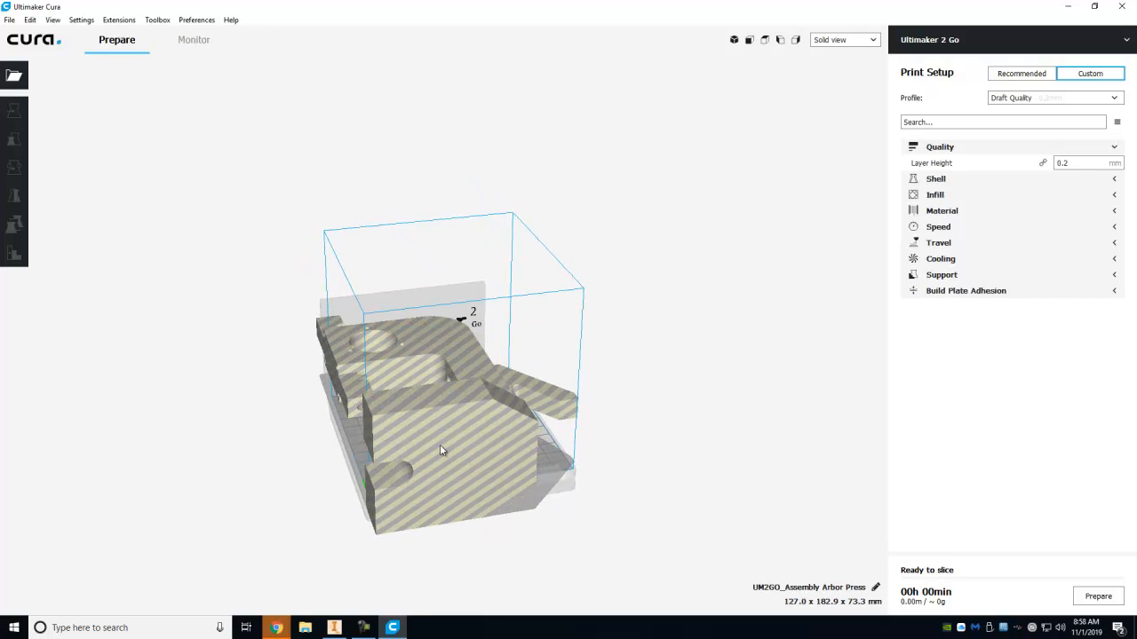
click(441, 435)
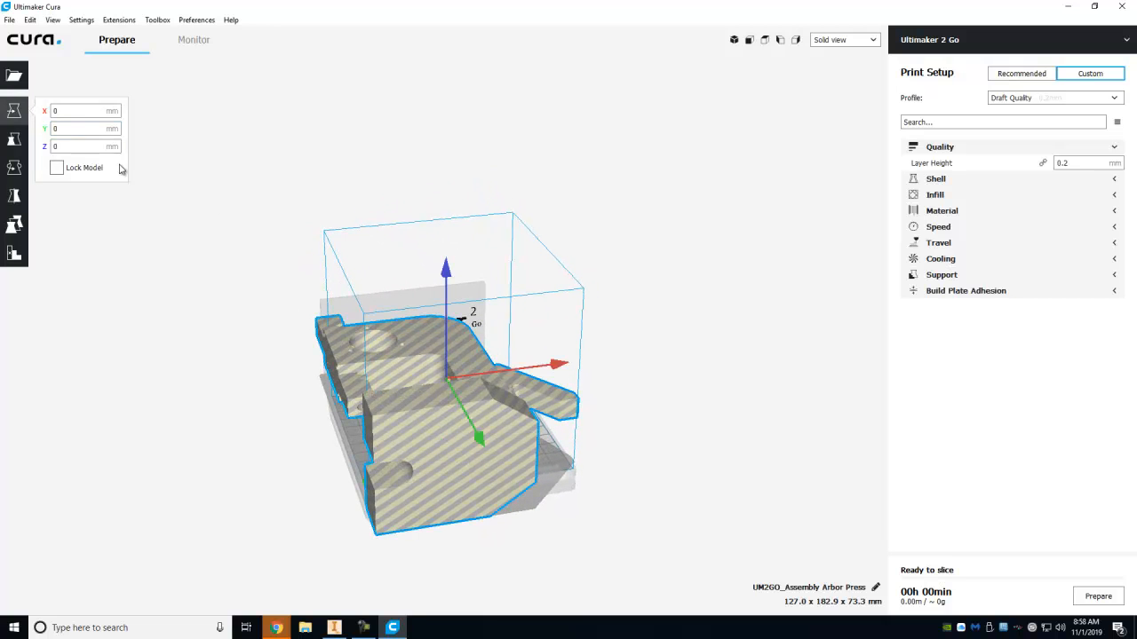
click(15, 141)
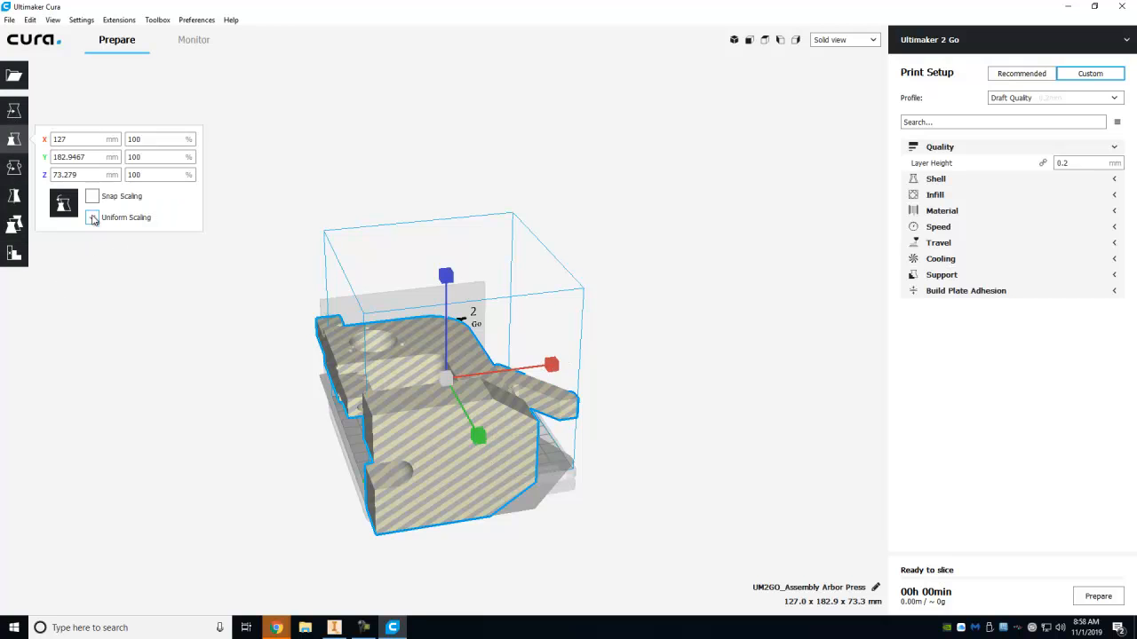
click(144, 221)
drag(480, 437, 478, 428)
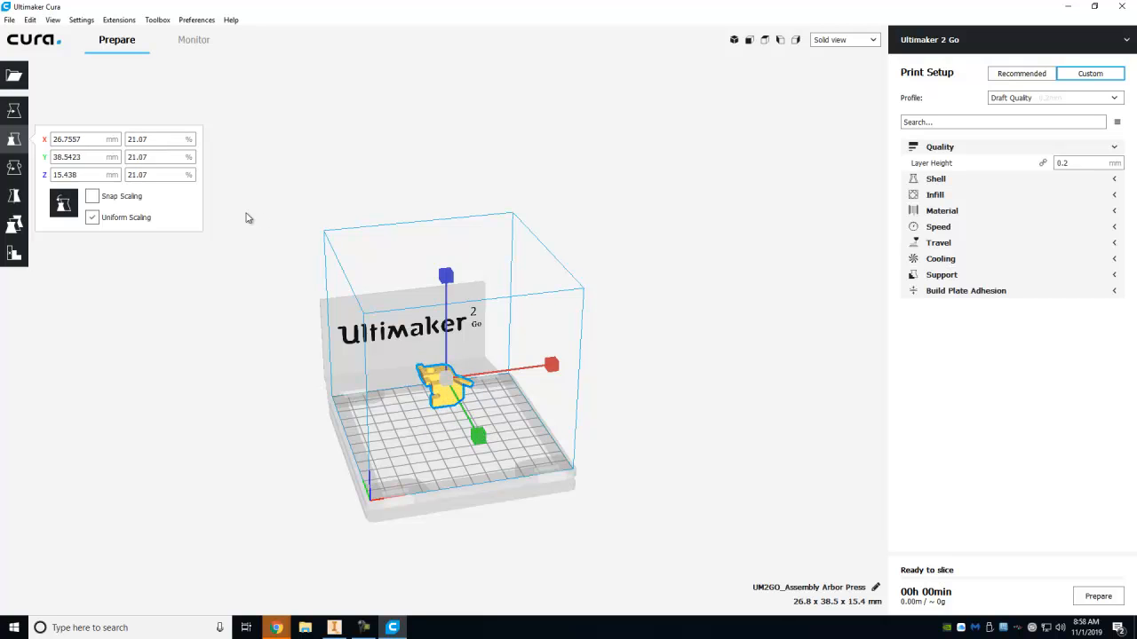
- Set the model's uniform scale to 25 % and deselect it
drag(151, 139, 138, 140)
key(Return)
scroll(451, 475, up, 5)
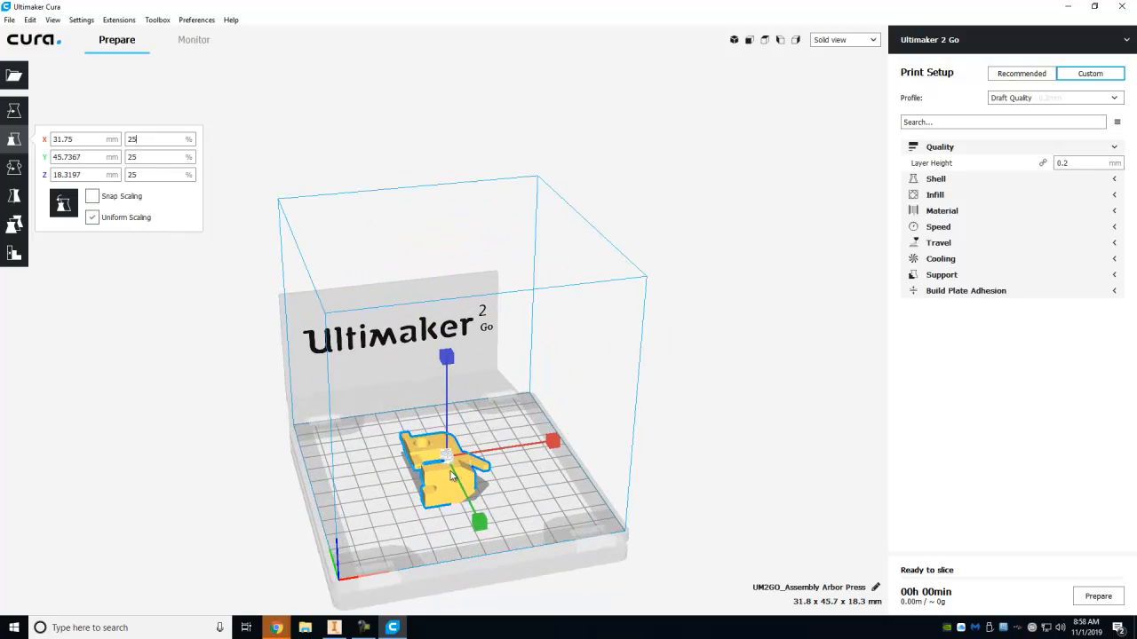
scroll(450, 475, down, 2)
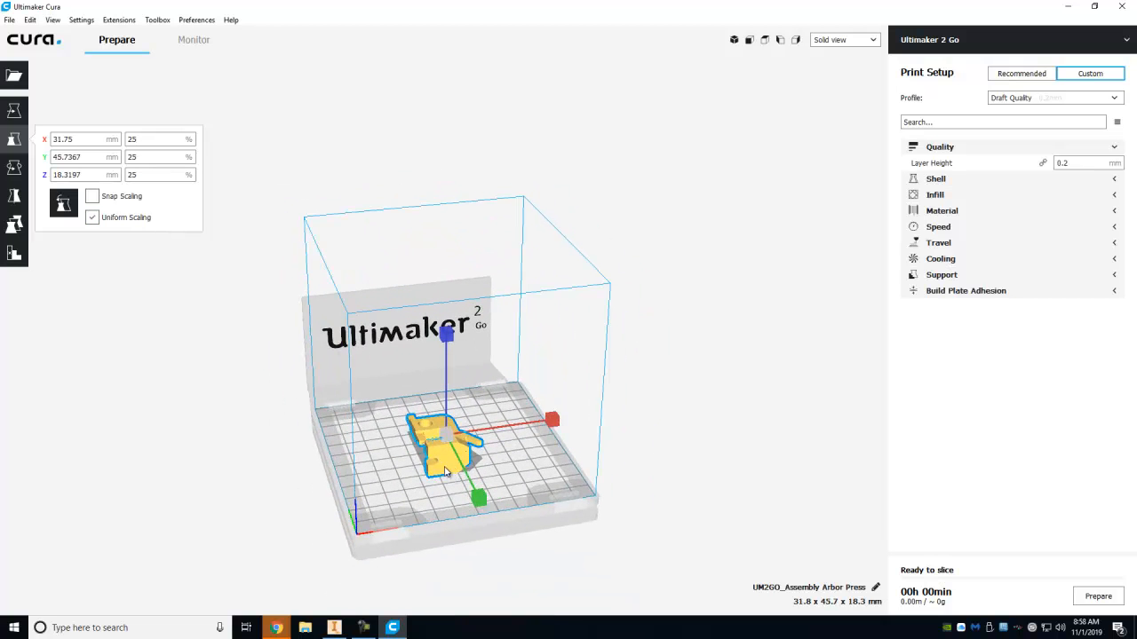
click(169, 314)
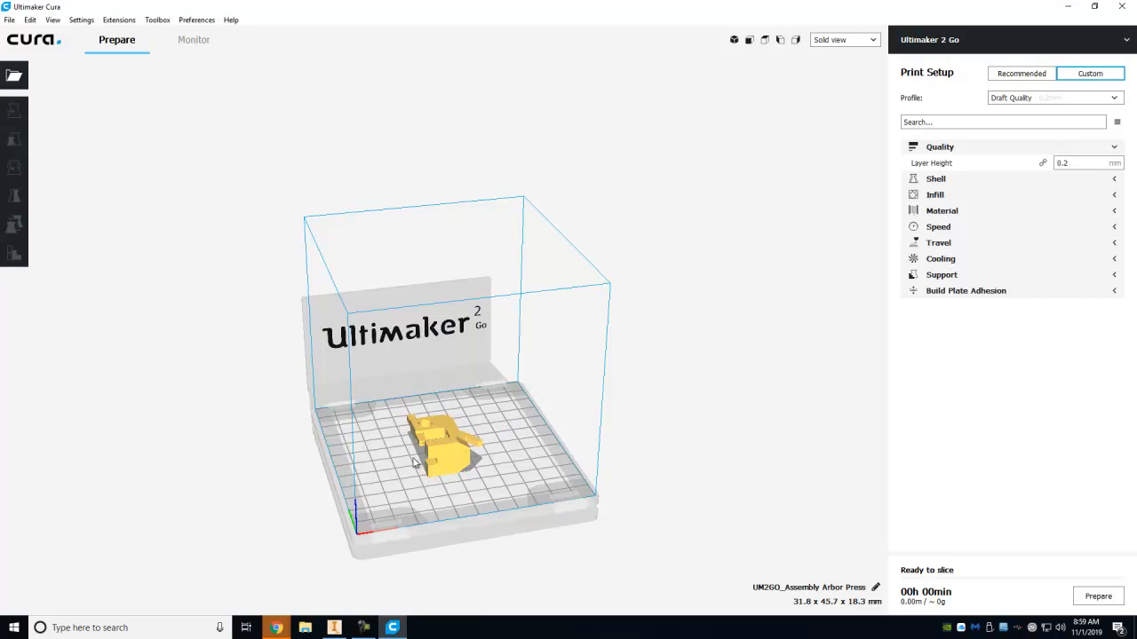
- Stand the arbor press model upright on its base by rotating it 90° about the X axis, and deselect it
scroll(418, 448, up, 5)
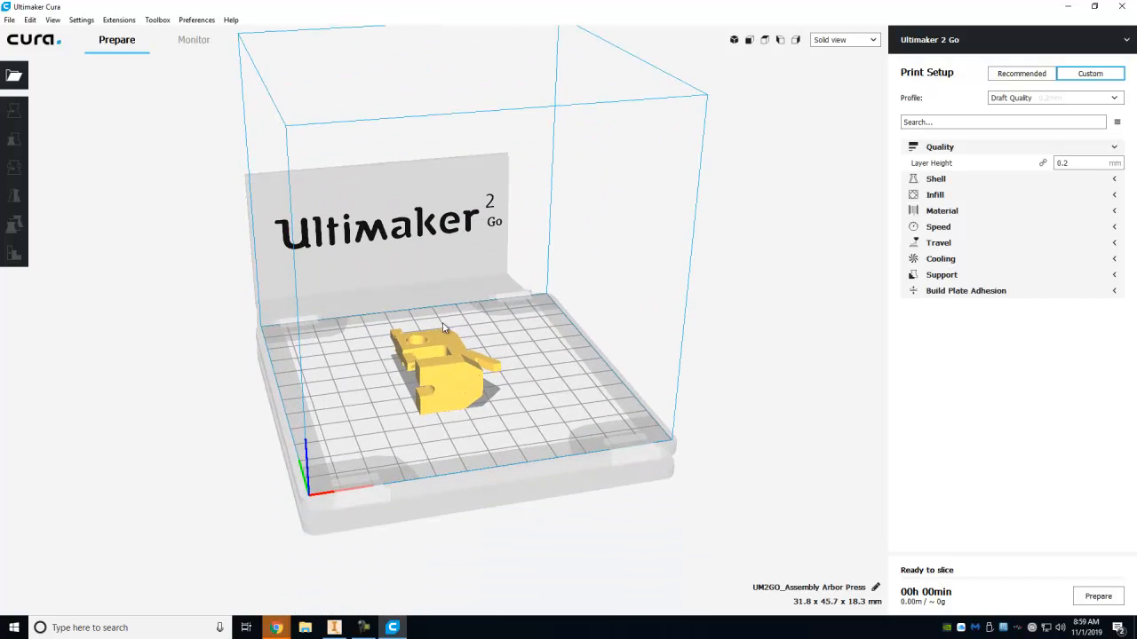
scroll(445, 328, up, 3)
scroll(450, 418, up, 3)
right_drag(473, 433, 514, 436)
scroll(475, 485, down, 3)
scroll(515, 439, up, 1)
scroll(515, 439, down, 2)
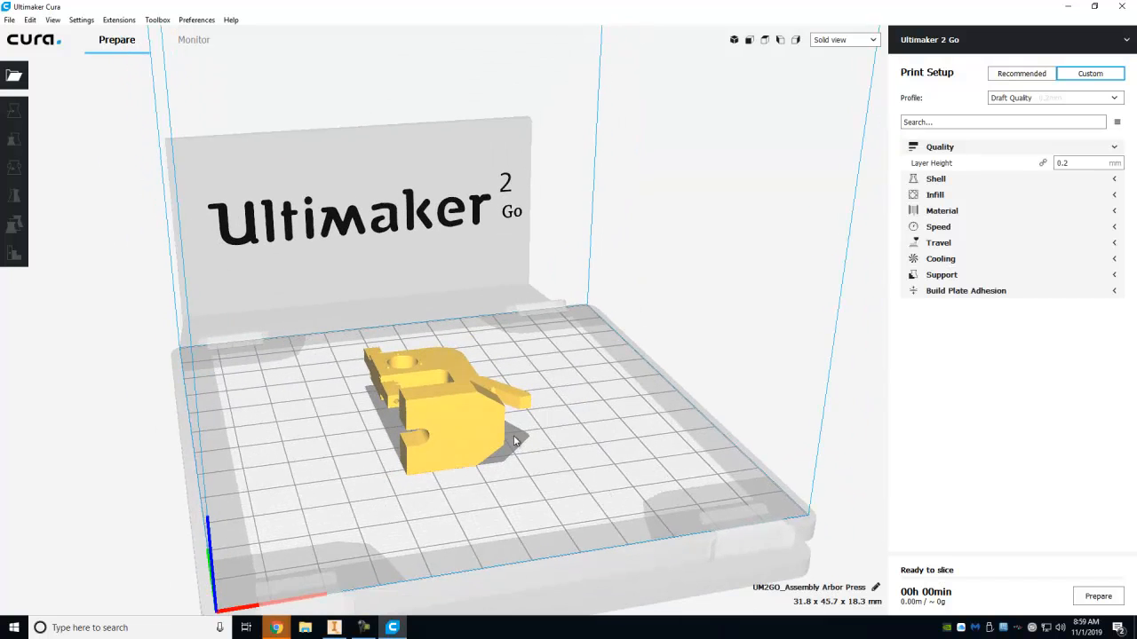
click(413, 371)
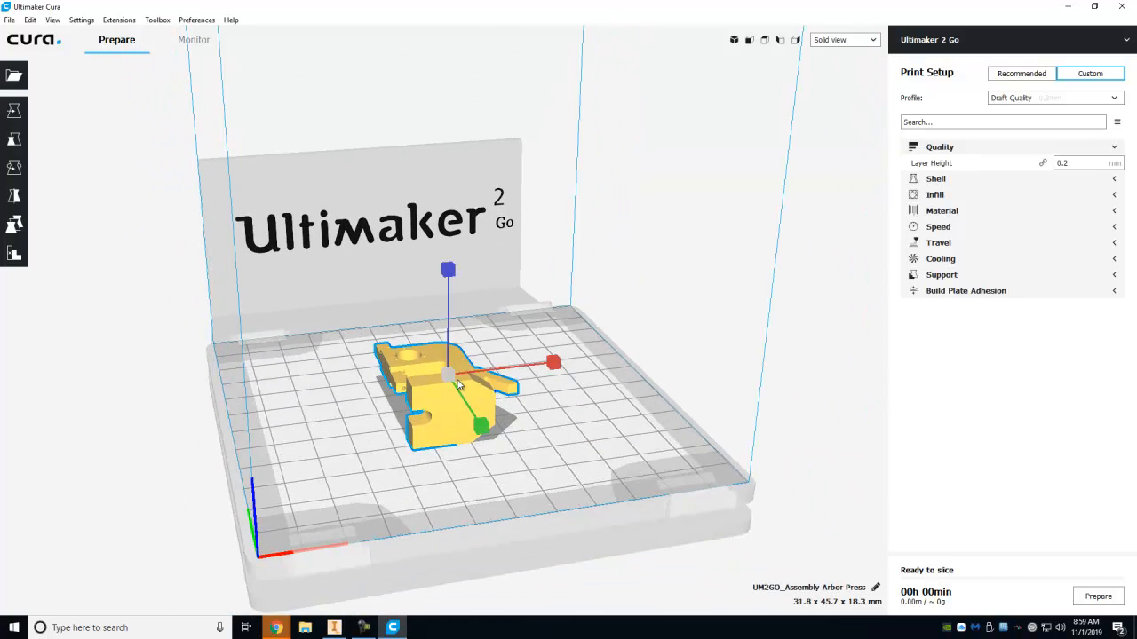
key(s)
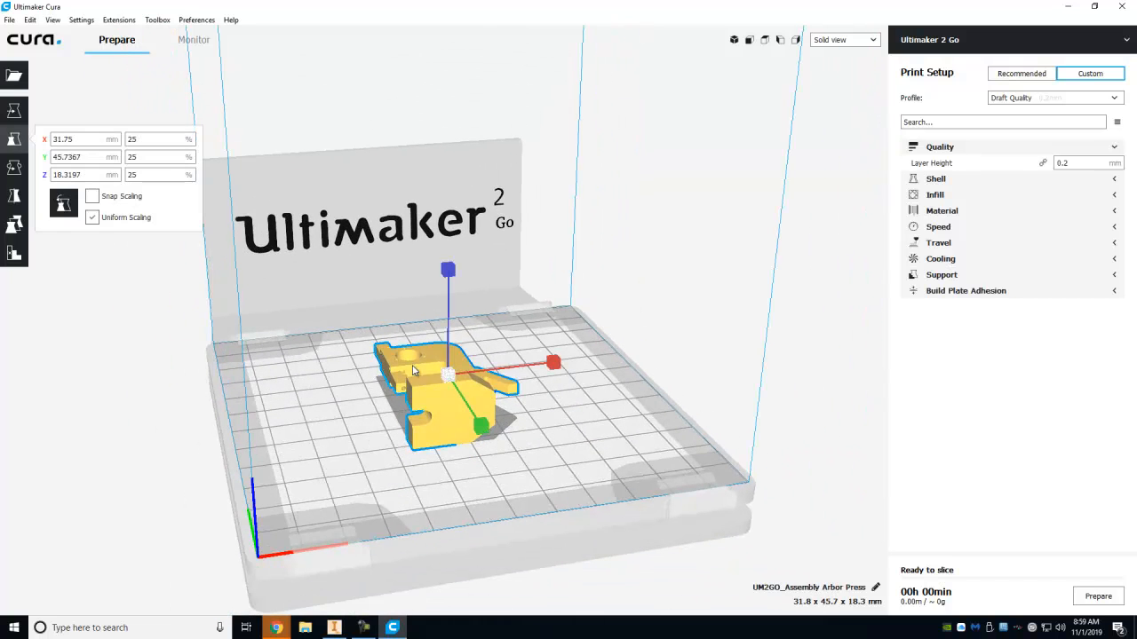
click(14, 168)
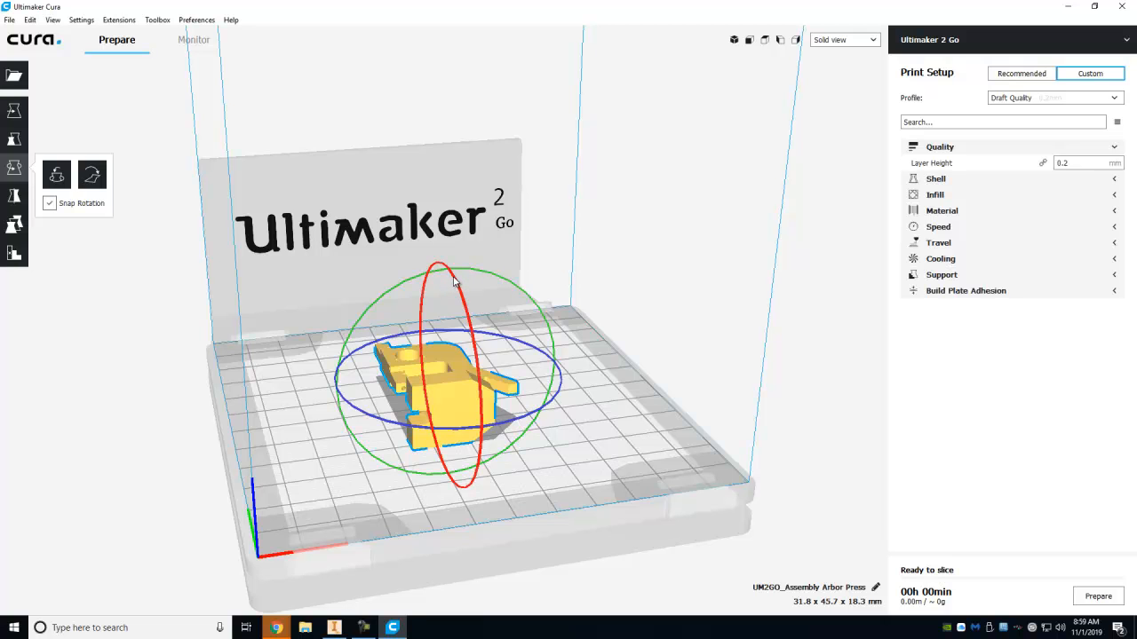
drag(453, 281, 472, 438)
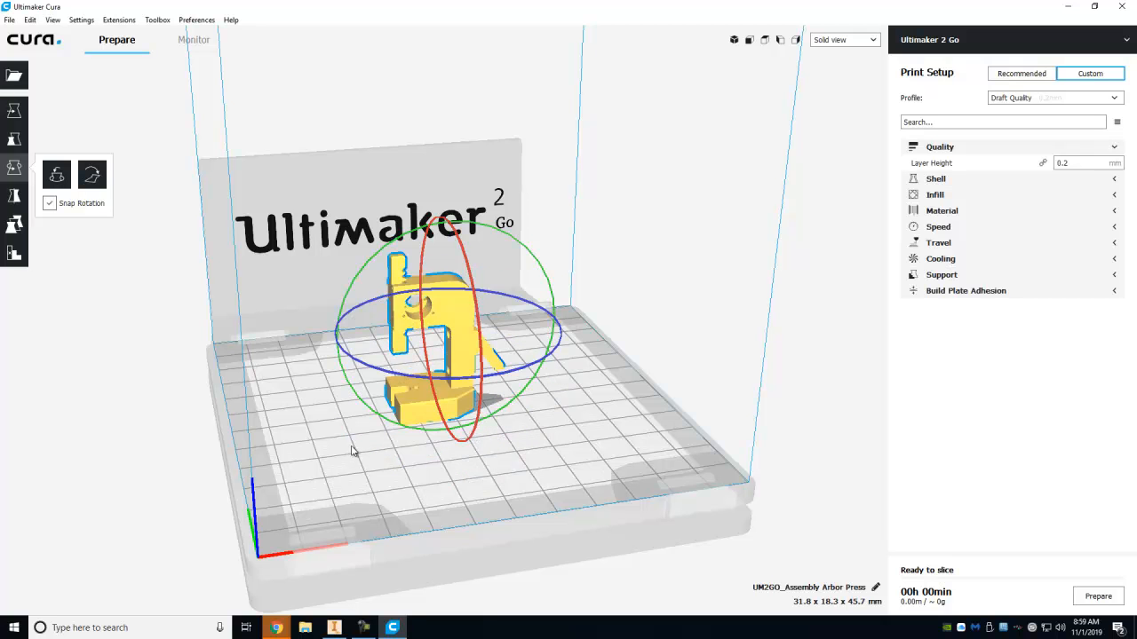
click(142, 405)
- Rotate the upright model 90° about its vertical axis so the slotted end of the base faces the front, and deselect it
scroll(435, 419, up, 5)
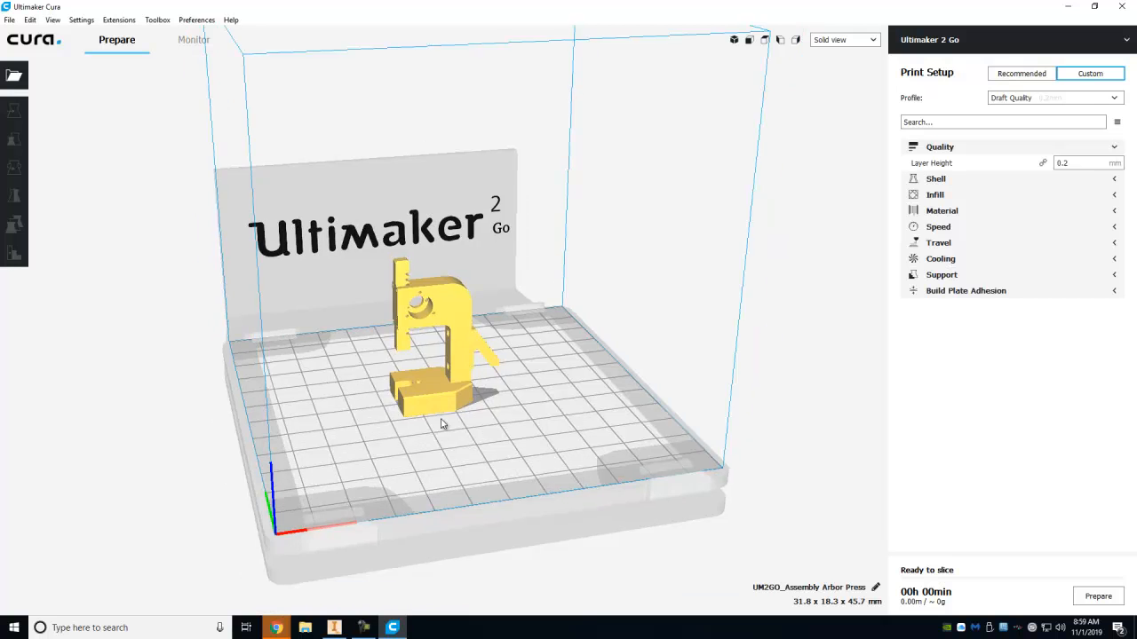
scroll(424, 421, up, 3)
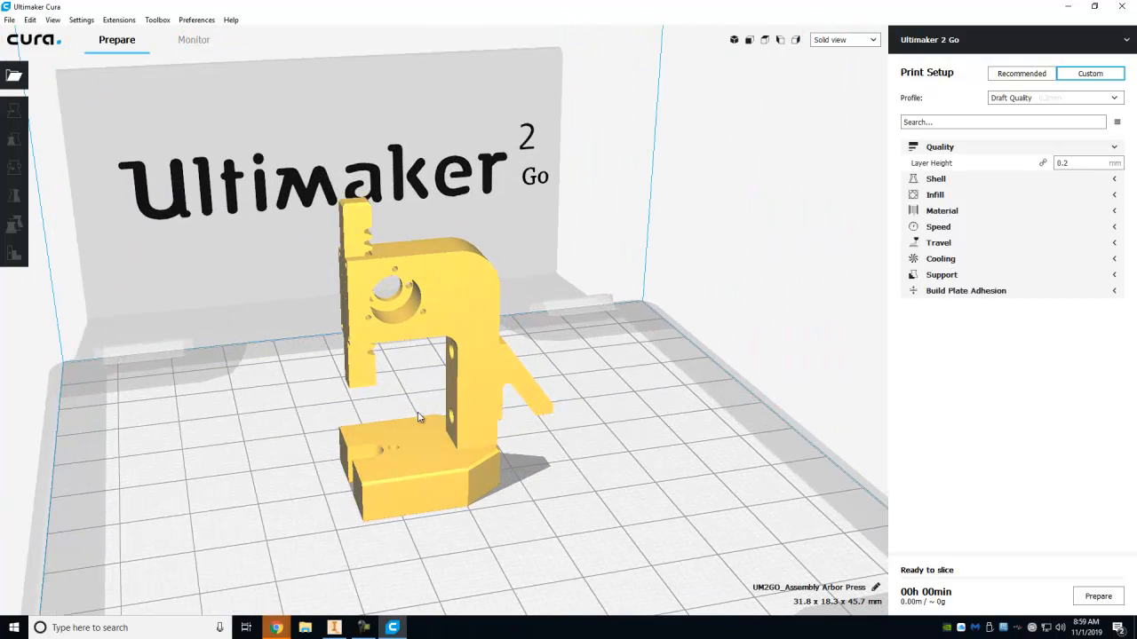
scroll(413, 415, down, 2)
scroll(412, 415, down, 3)
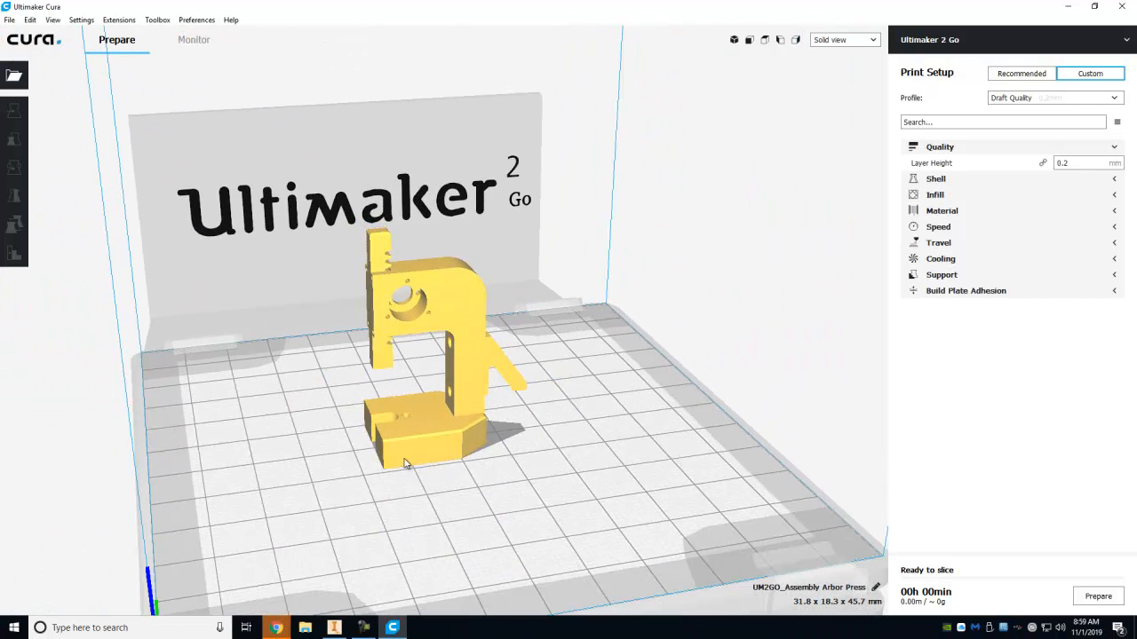
click(409, 460)
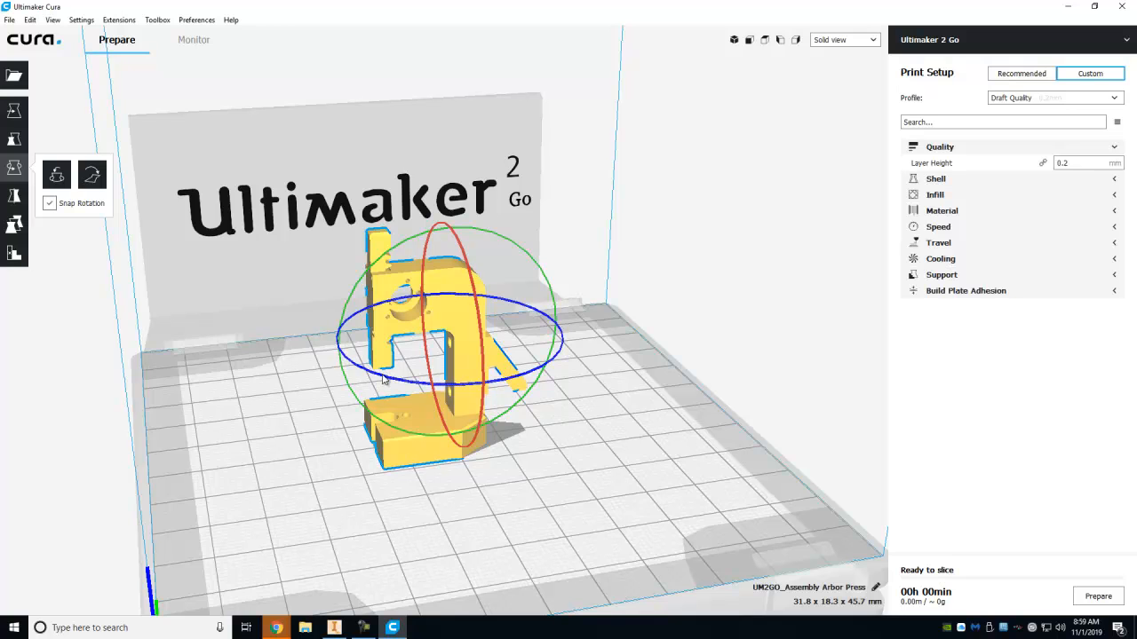
drag(382, 376, 544, 355)
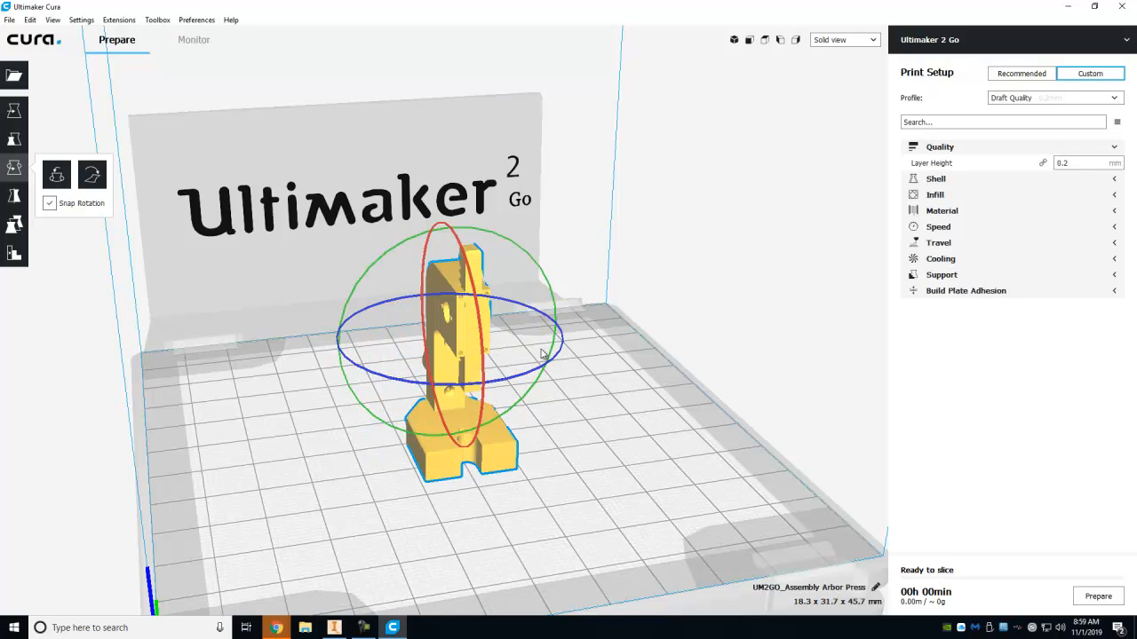
click(91, 370)
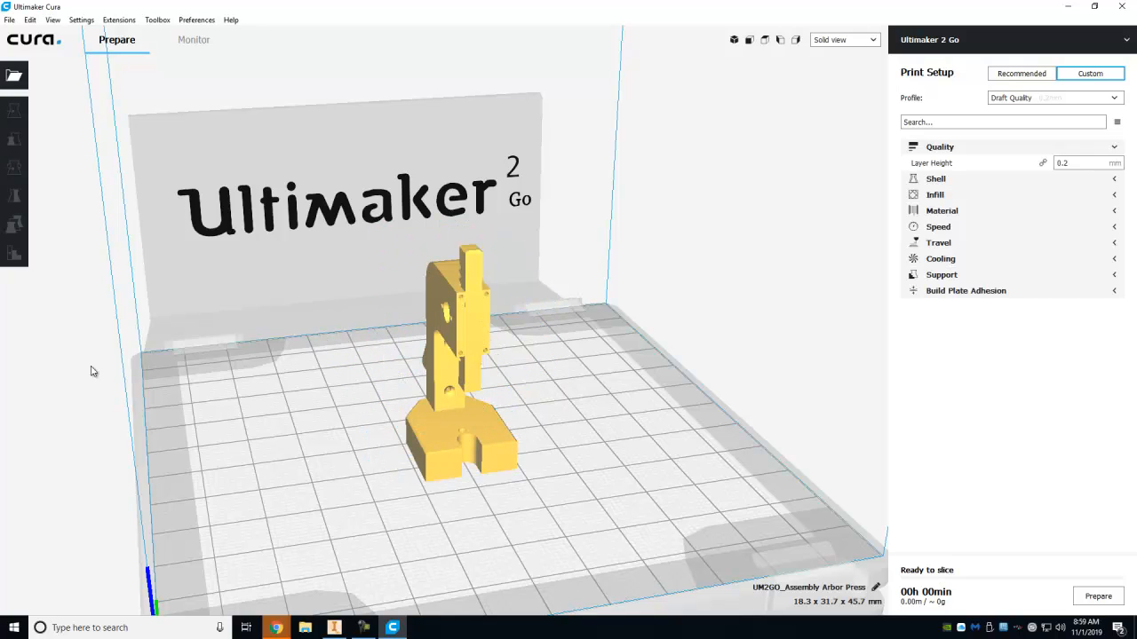
- Move the model freehand along the Y and X axes toward the rear left of the build plate, and deselect it
scroll(285, 388, down, 1)
scroll(331, 386, down, 1)
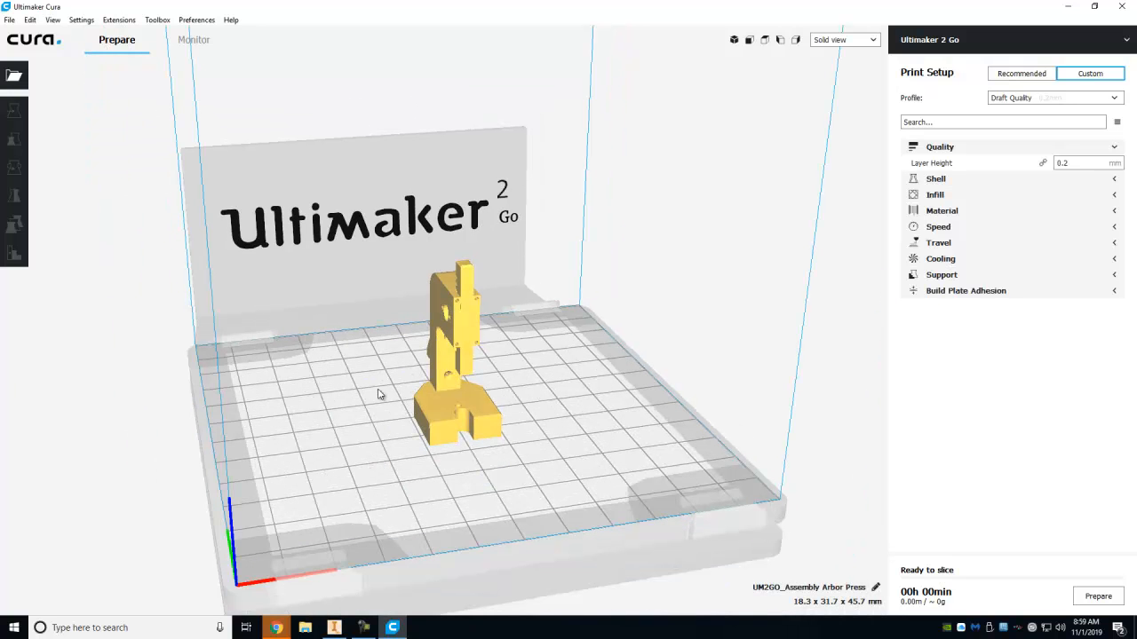
click(429, 435)
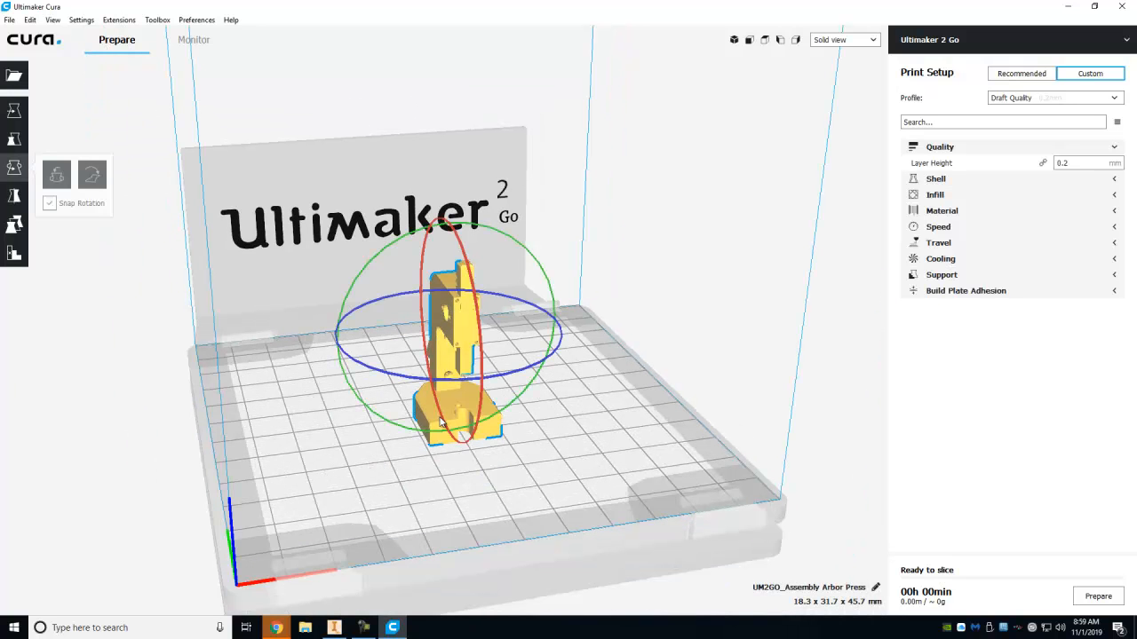
click(119, 351)
click(432, 412)
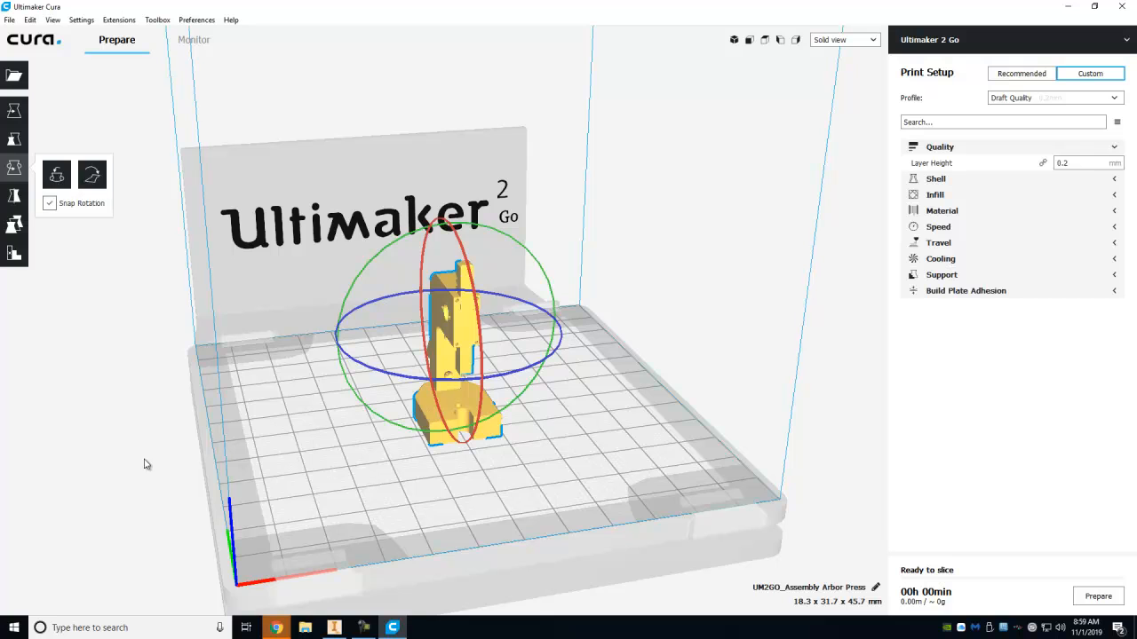
click(263, 417)
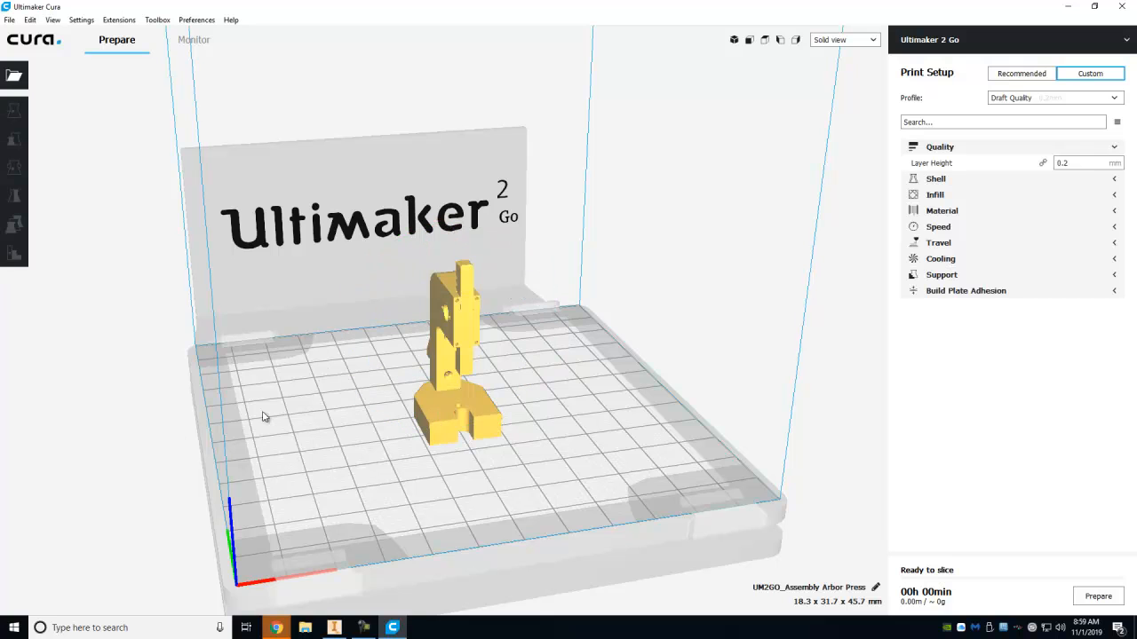
click(440, 428)
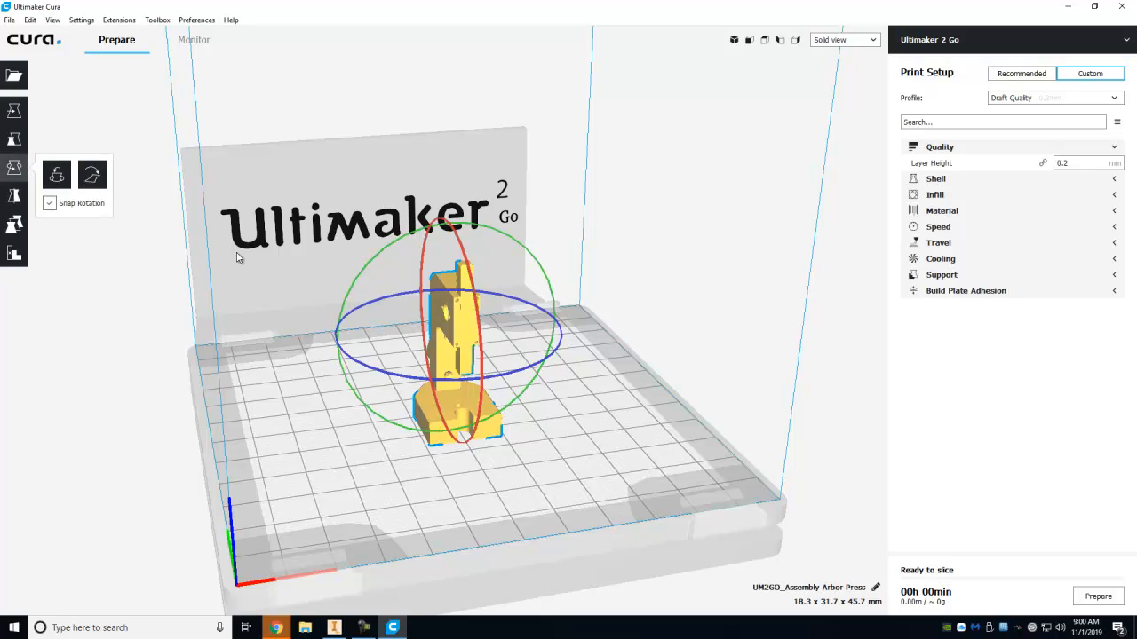
click(13, 110)
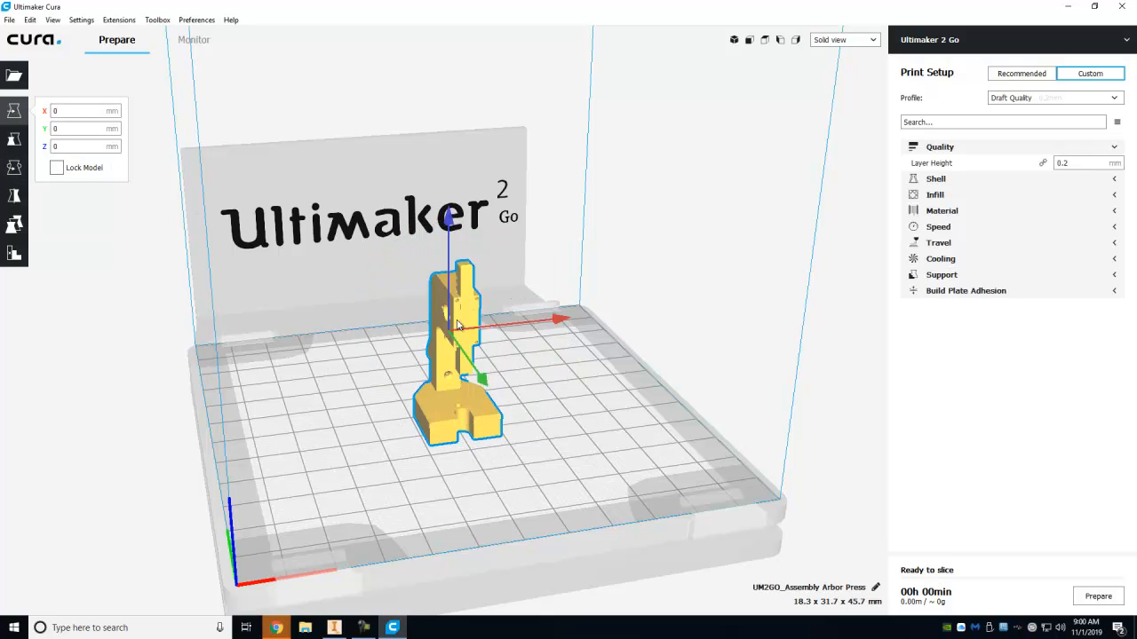
drag(482, 380, 473, 364)
drag(551, 310, 496, 315)
click(103, 455)
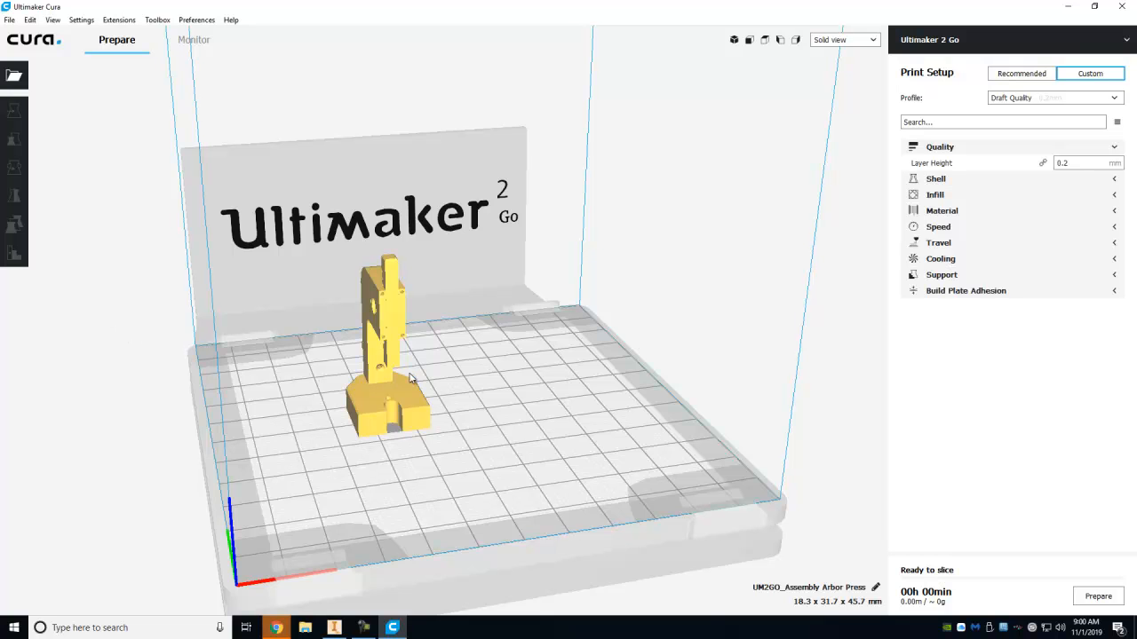
- Switch to the Recommended print setup, enable Generate Support and turn off Build Plate Adhesion
scroll(413, 373, up, 3)
scroll(410, 349, down, 4)
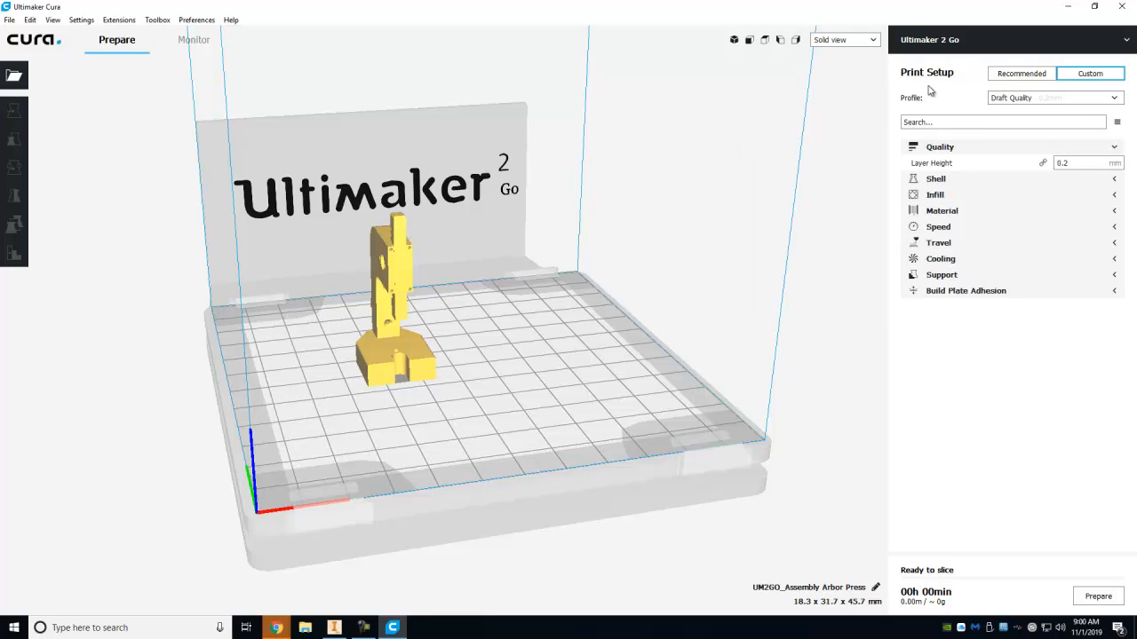
click(1012, 76)
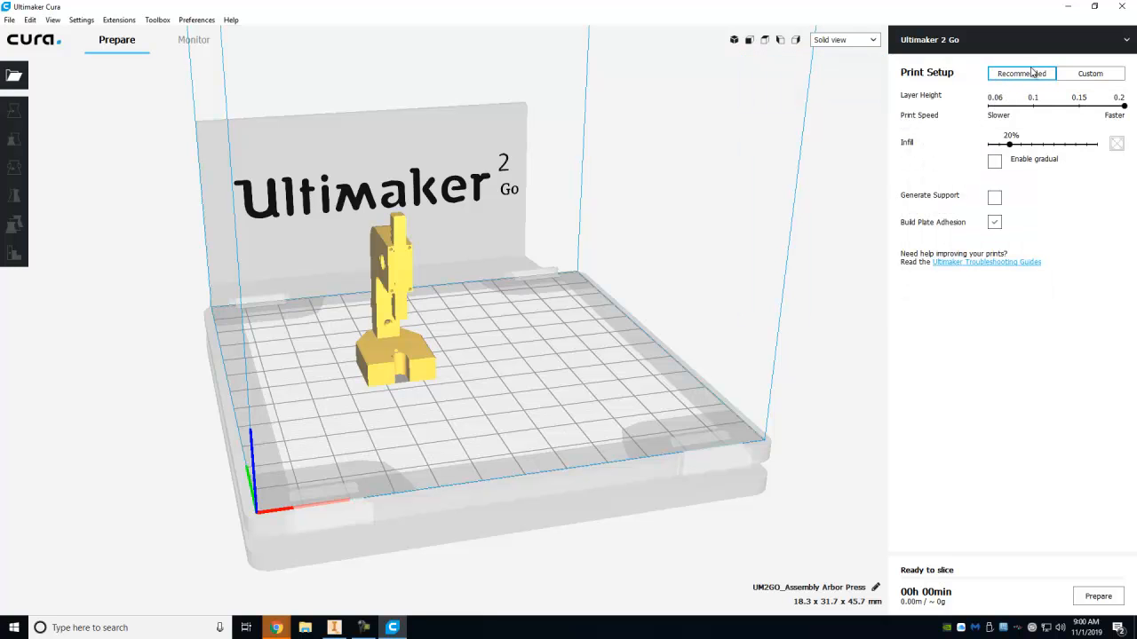
click(1094, 75)
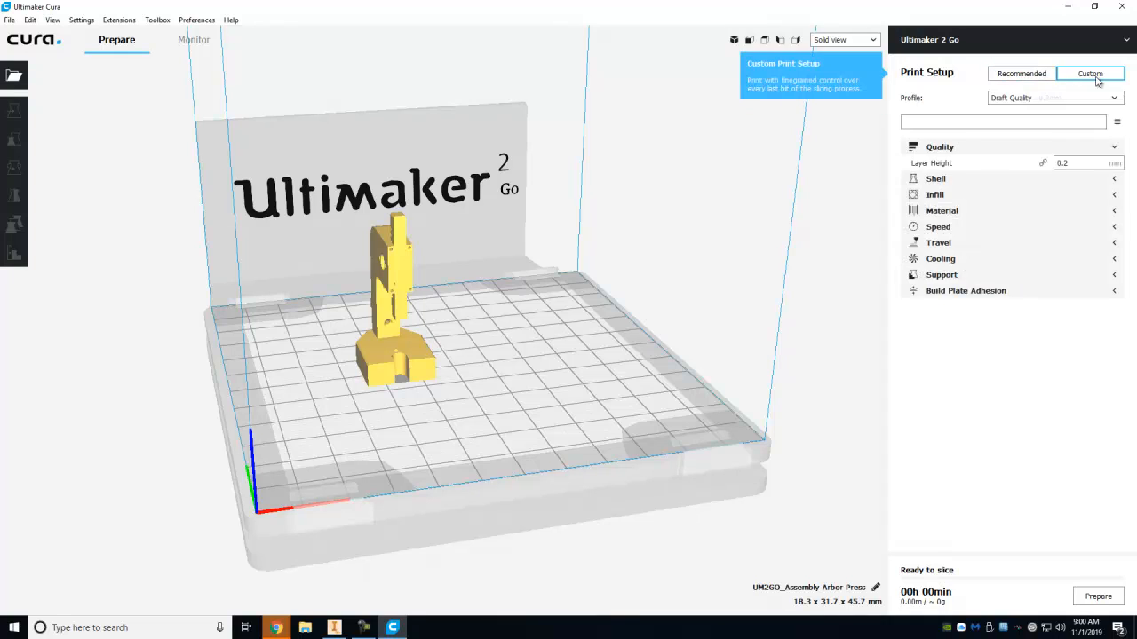
click(1039, 76)
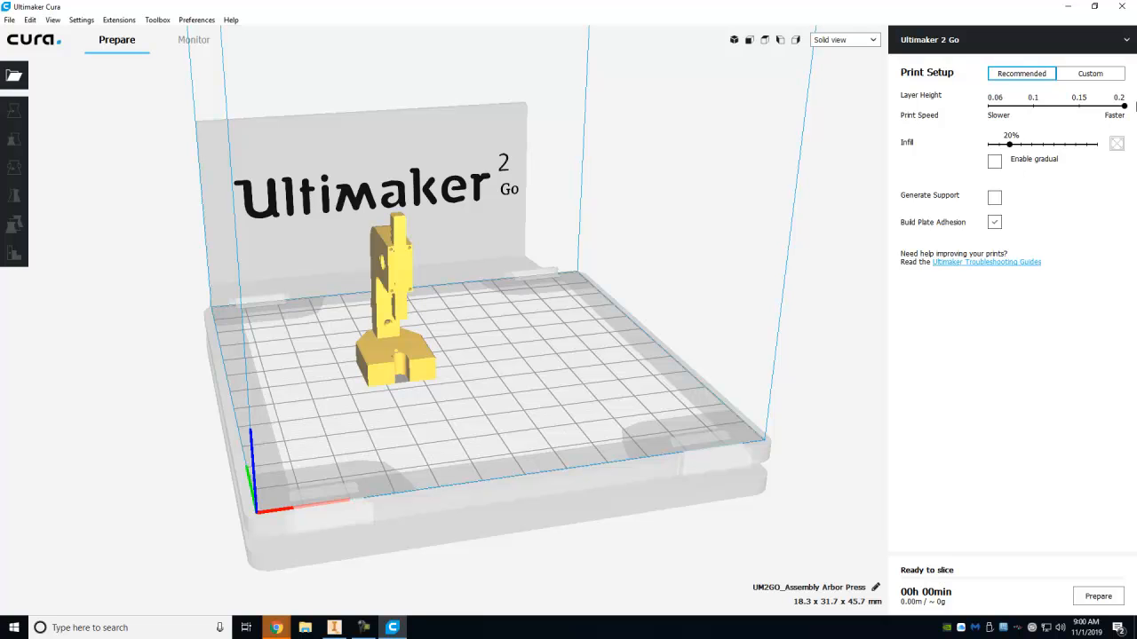
click(994, 199)
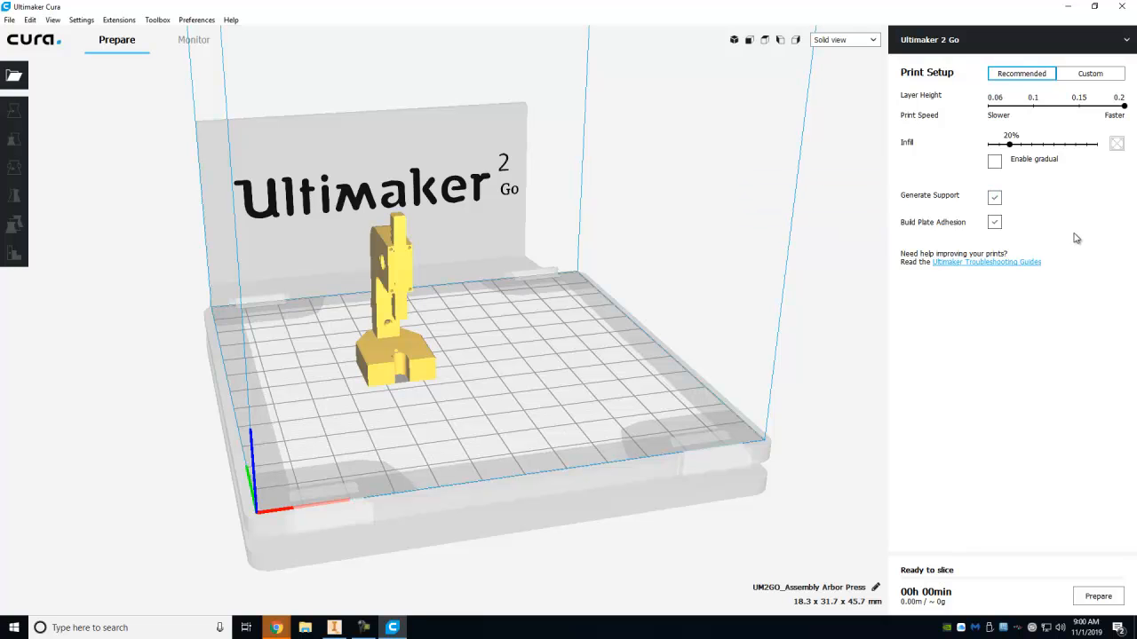
click(995, 222)
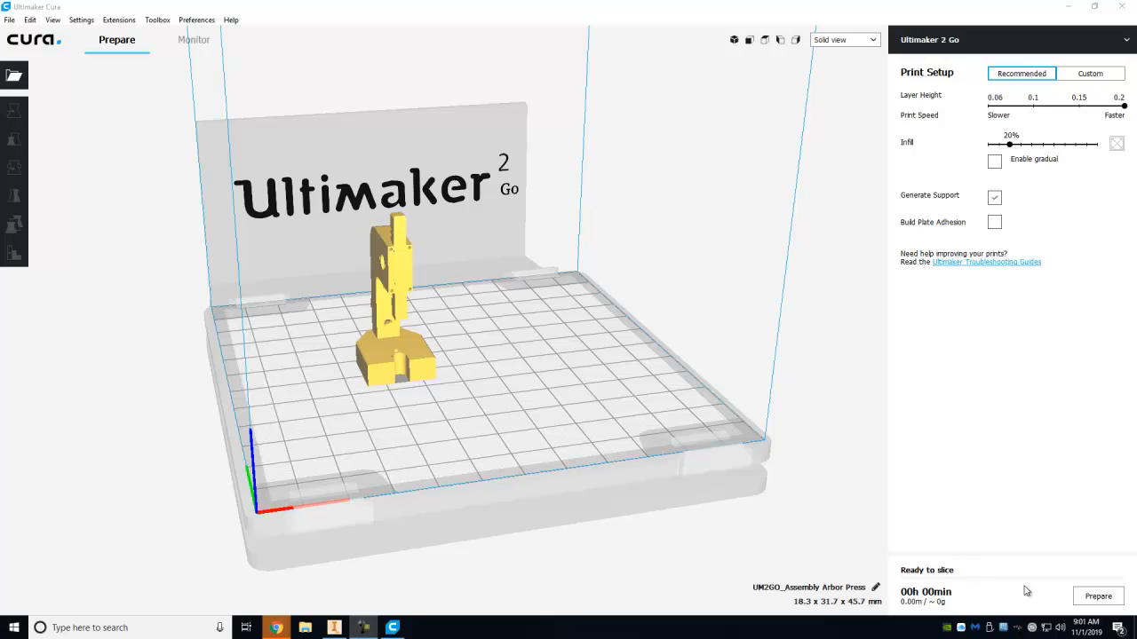
- Slice the model with the current settings and display it in Layer view
click(1096, 599)
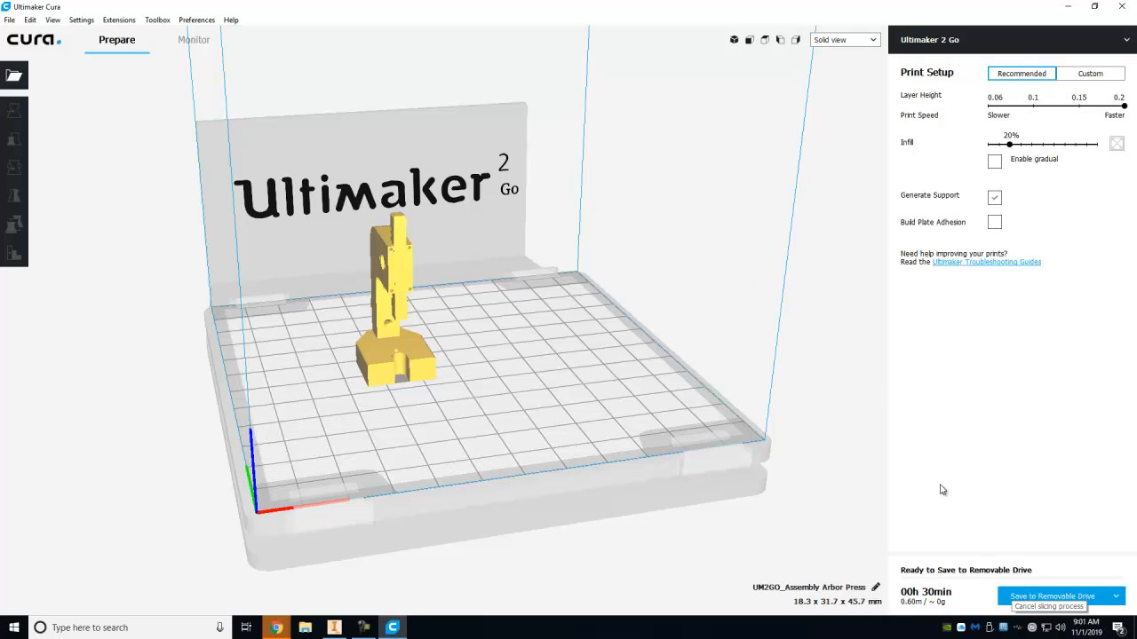
mouse_move(932, 604)
click(849, 42)
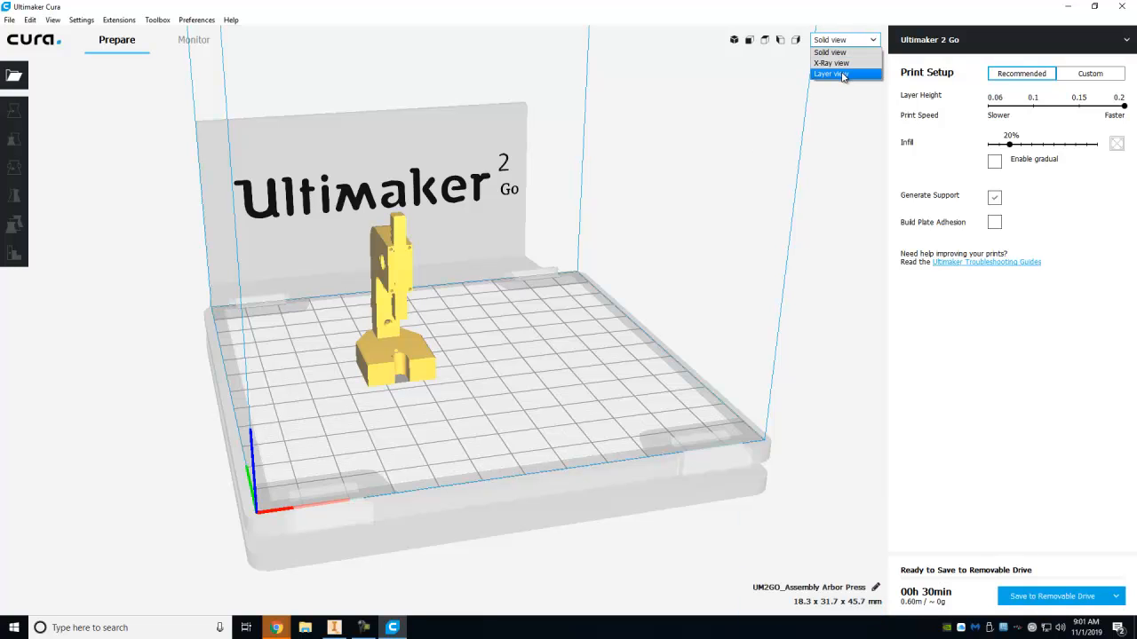
click(843, 74)
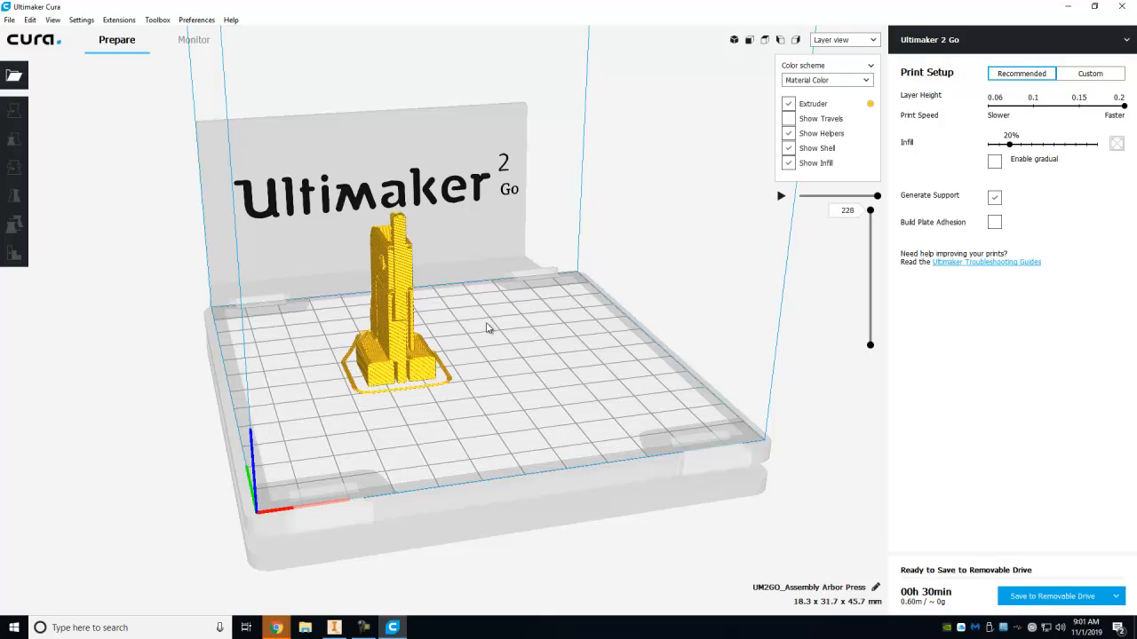
- Examine the sliced layers at layer 16 for infill and supports, and at layers 98 and 204
middle_drag(471, 343, 544, 279)
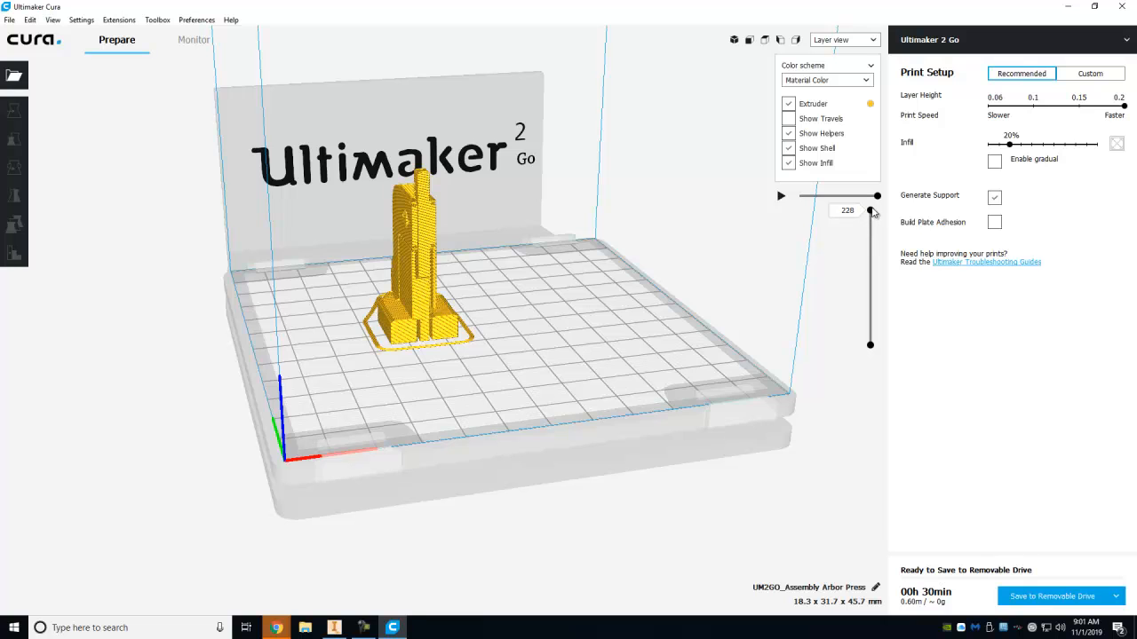
drag(872, 217, 874, 338)
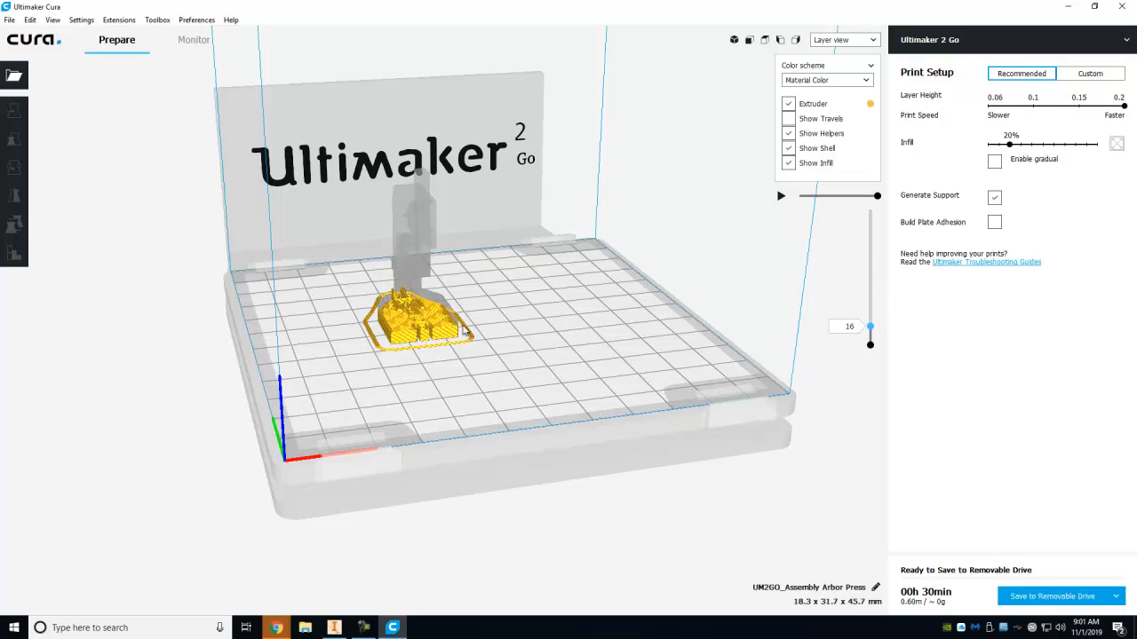
scroll(422, 327, up, 5)
scroll(422, 327, up, 4)
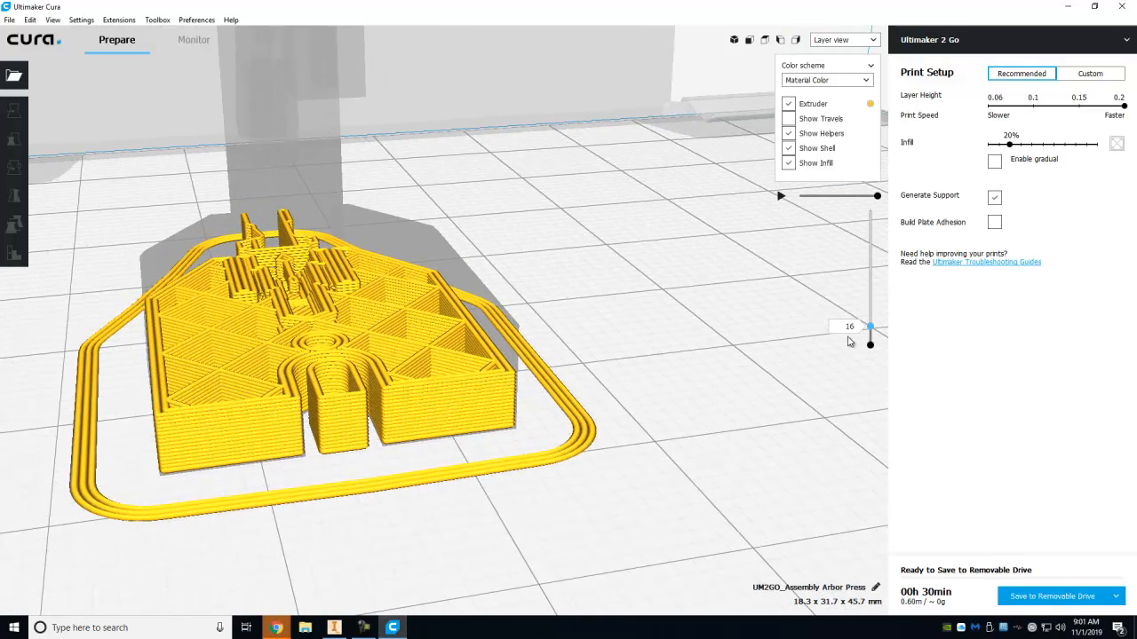
drag(871, 327, 872, 280)
scroll(729, 357, down, 3)
scroll(729, 357, down, 3)
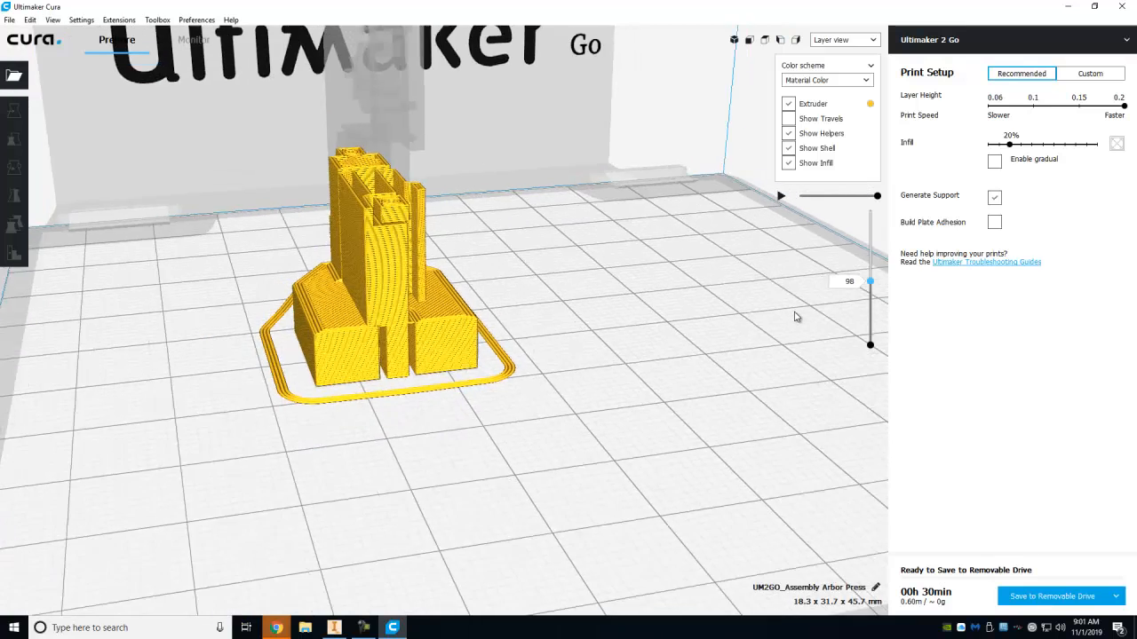
scroll(799, 313, down, 2)
drag(871, 282, 872, 222)
scroll(760, 369, up, 5)
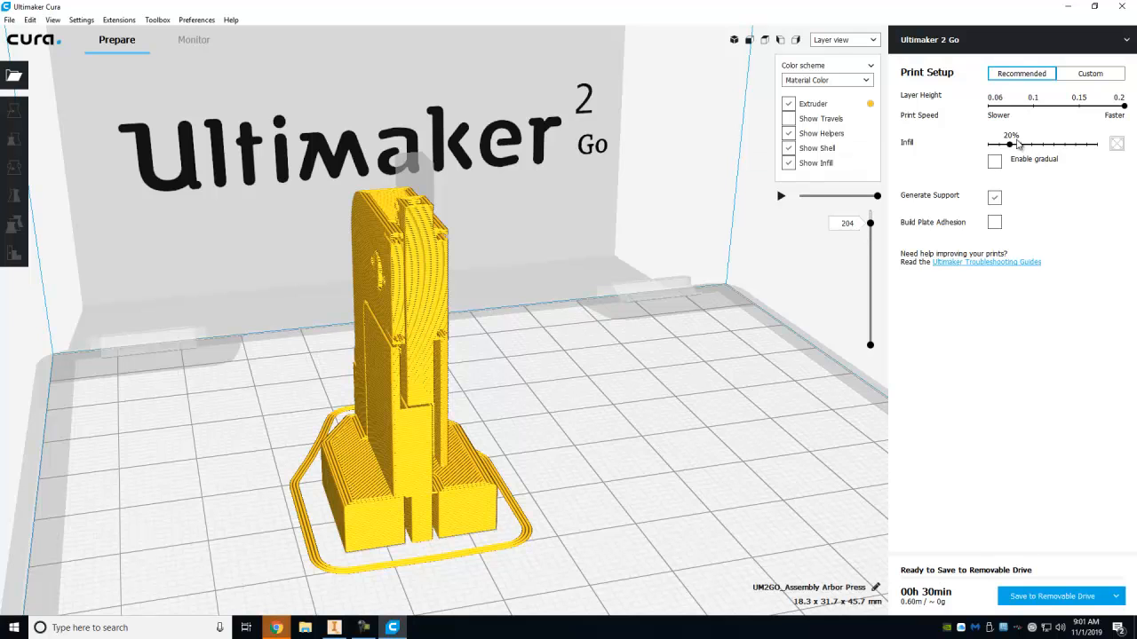
- Set the infill density to 50% and slice the model again
drag(1012, 149, 1043, 150)
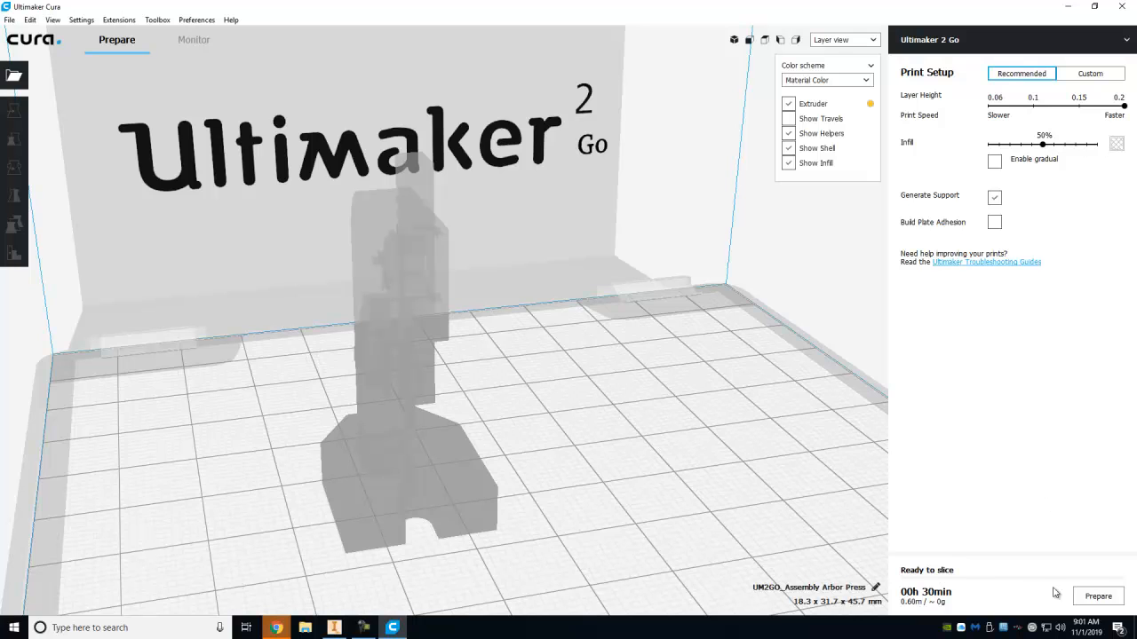
click(1098, 598)
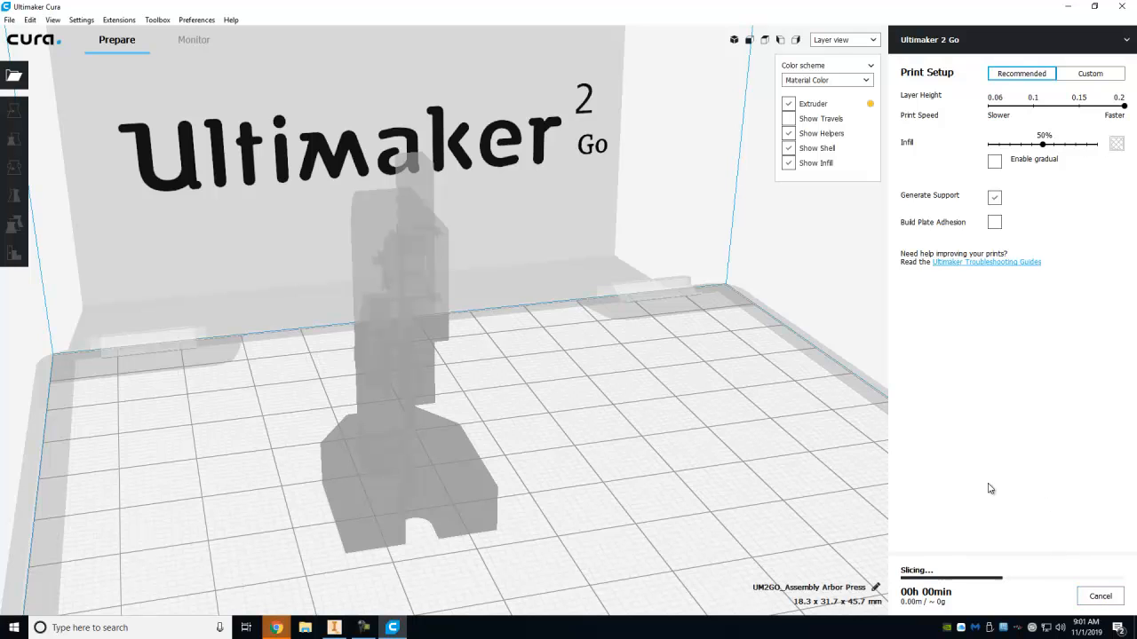
mouse_move(938, 600)
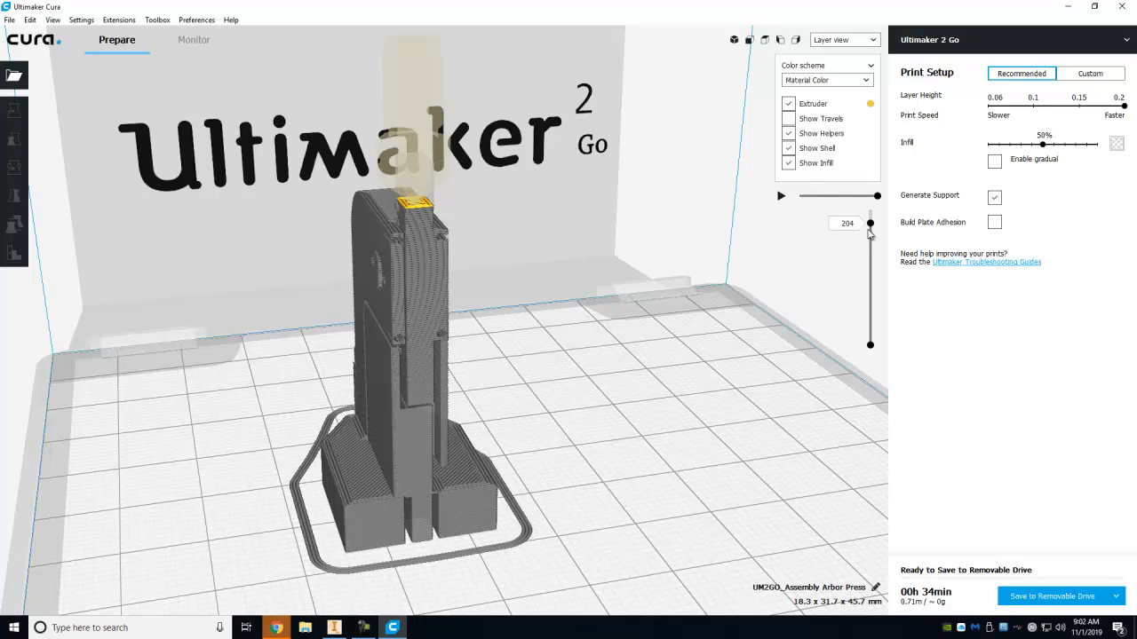
- Inspect the denser infill at layer 15 of the preview, and return to the top layer, 228
drag(870, 223, 870, 327)
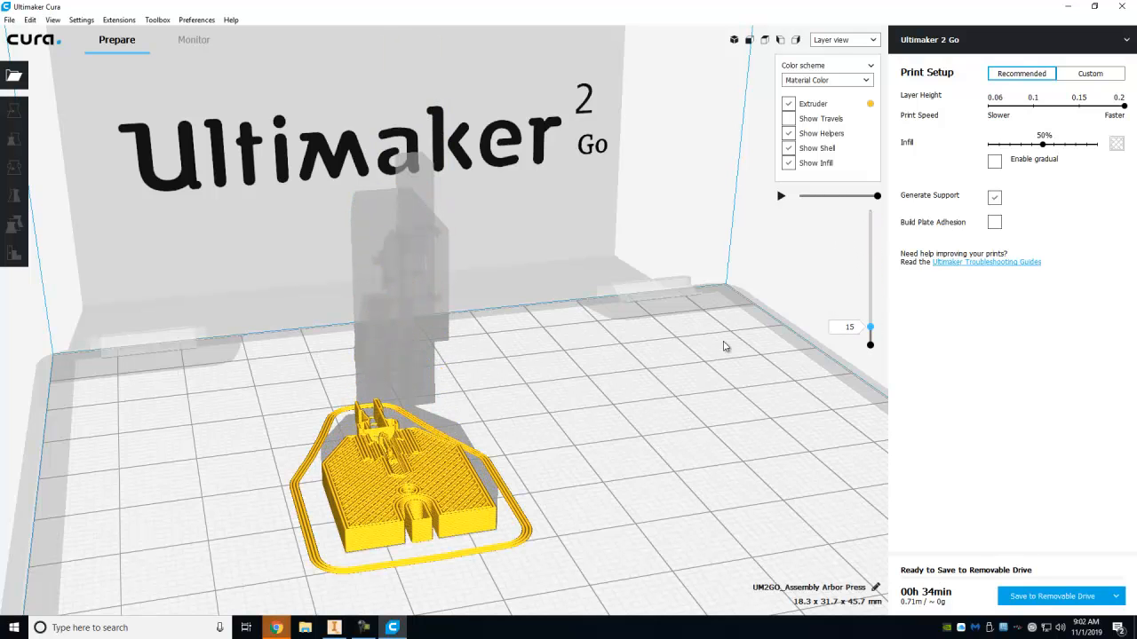
scroll(444, 460, up, 4)
scroll(429, 513, down, 4)
drag(873, 328, 872, 207)
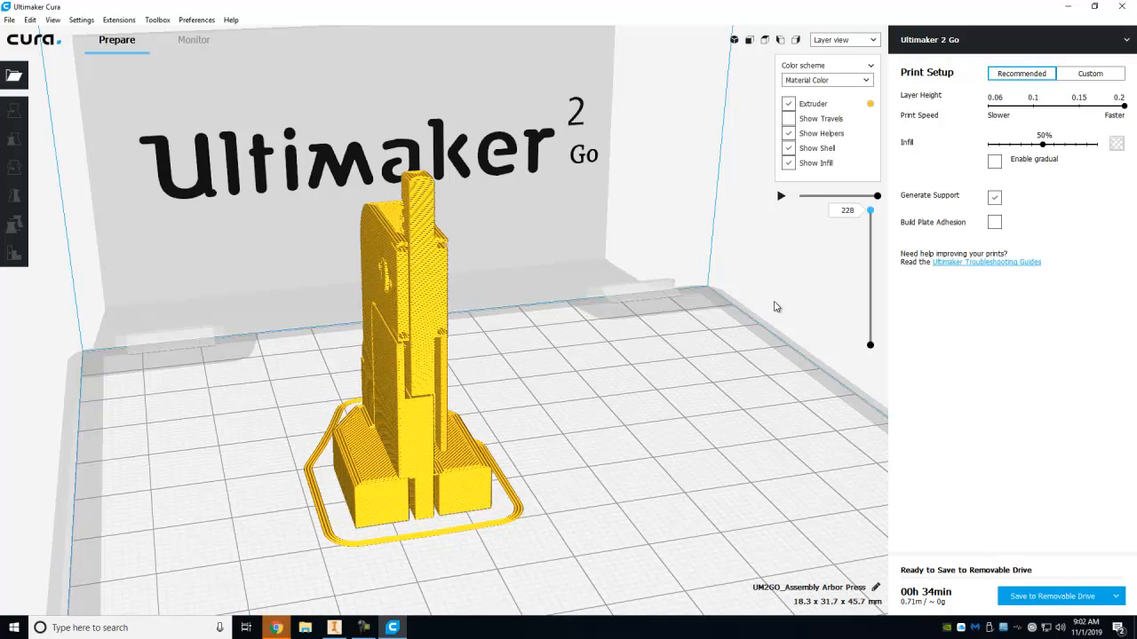